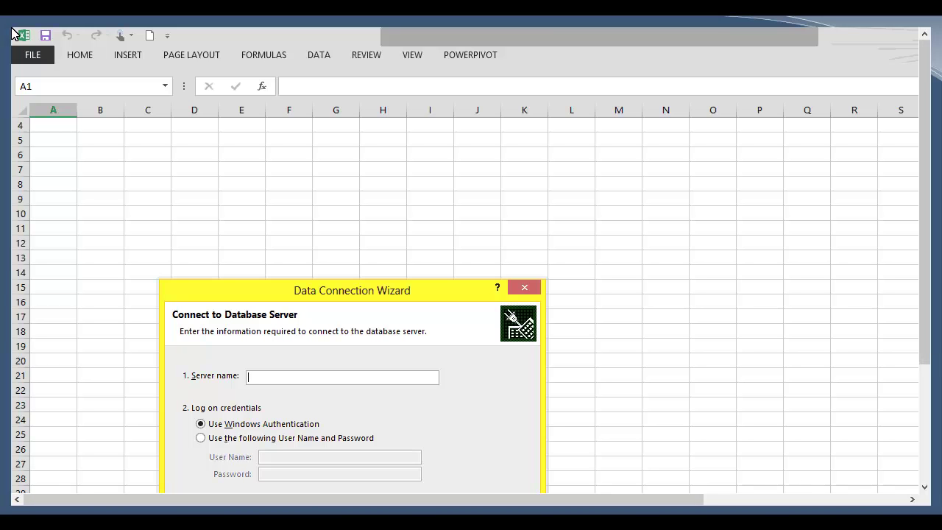
Connect to the database server by its name with Windows Authentication and select the Purchases cube in Dynamics GP Analysis Cubes
{"action": "left_click_drag", "start_coordinate": [929, 348], "coordinate": [929, 416]}
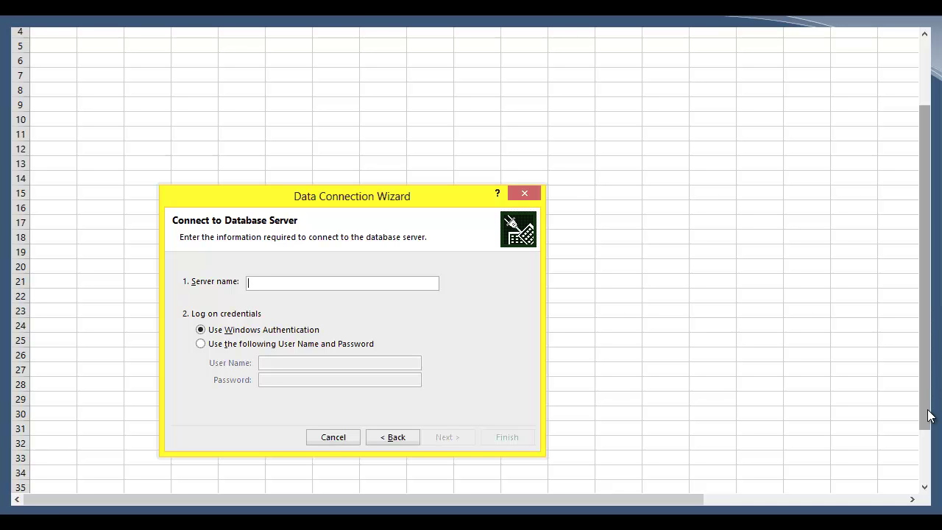
{"action": "type", "text": "BATKINSON"}
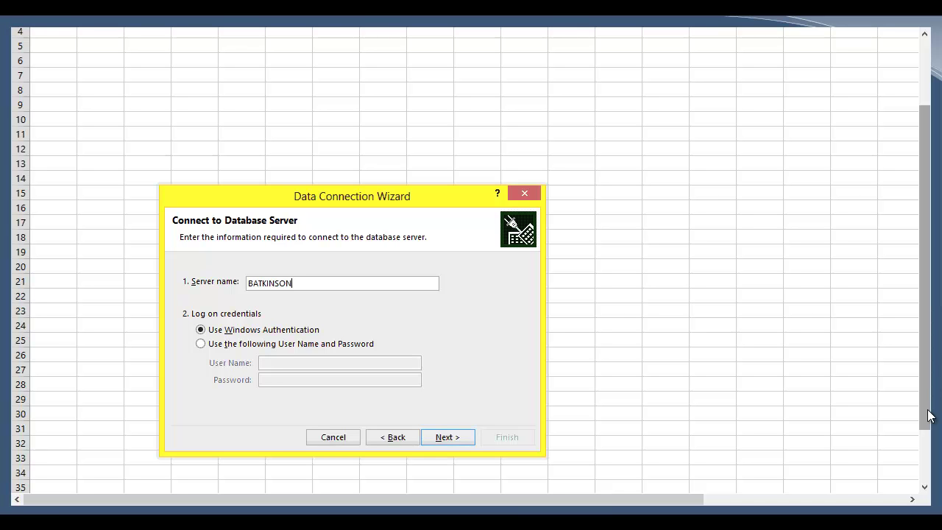
{"action": "type", "text": "2013"}
{"action": "key", "text": "Tab"}
{"action": "key", "text": "Tab"}
{"action": "key", "text": "Tab"}
{"action": "key", "text": "Tab"}
{"action": "key", "text": "Return"}
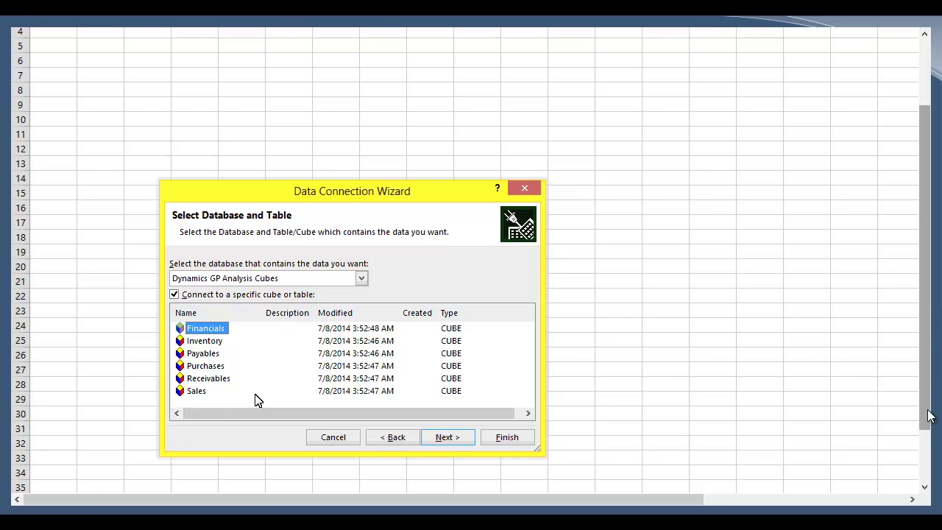
{"action": "left_click", "coordinate": [213, 366]}
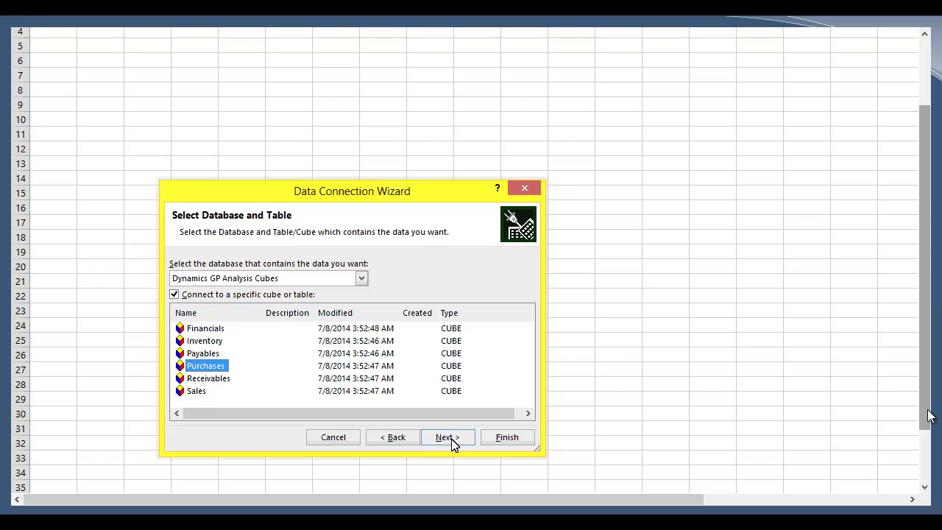
{"action": "left_click", "coordinate": [450, 438]}
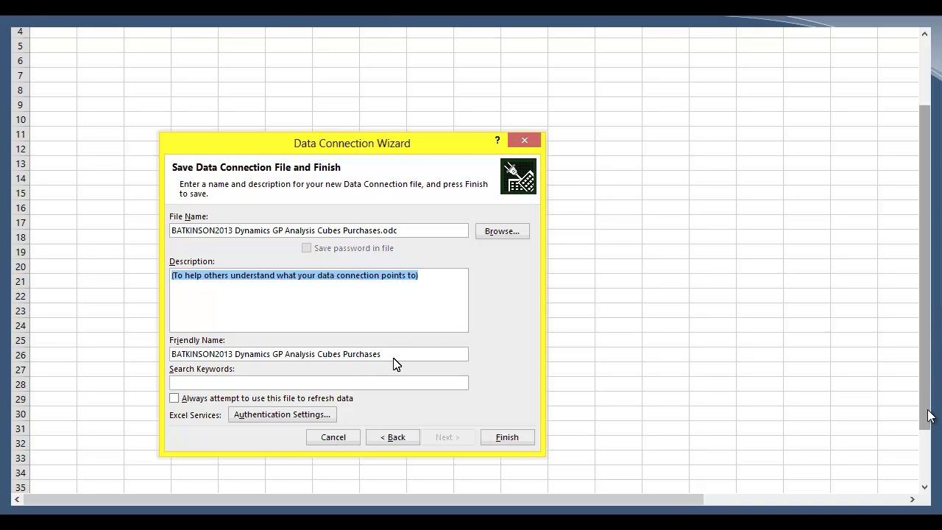
Save the data connection with the friendly name Purchases Demo and import it as a PivotTable Report at cell A1 of the existing worksheet
{"action": "key", "text": "Tab"}
{"action": "left_click", "coordinate": [342, 354]}
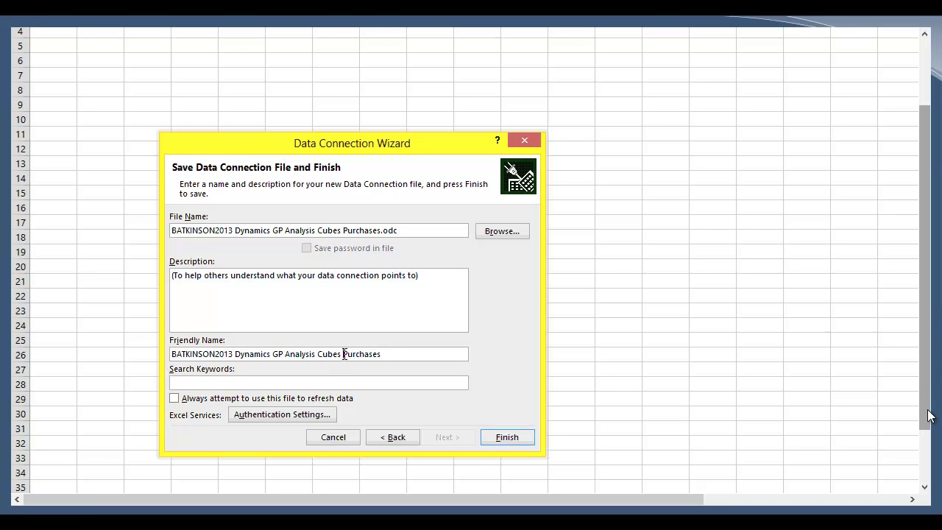
{"action": "key", "text": "shift+Home"}
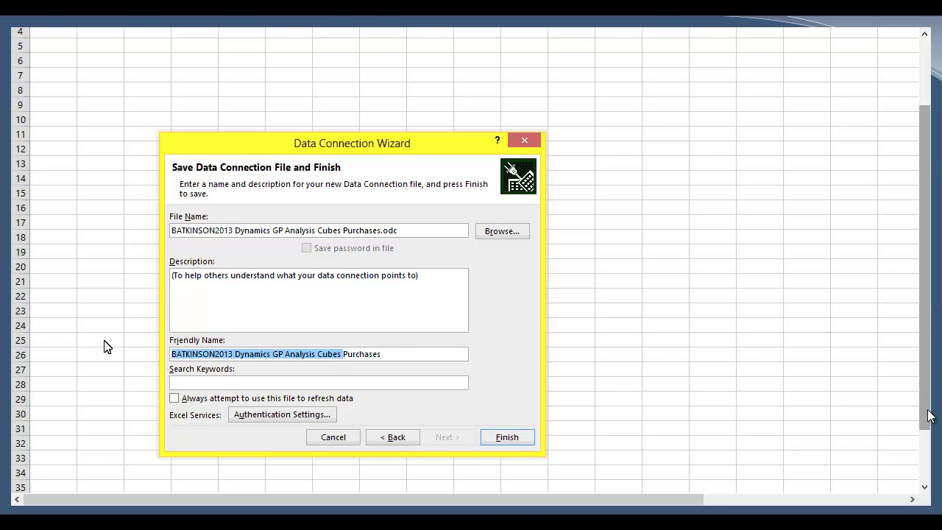
{"action": "key", "text": "Delete"}
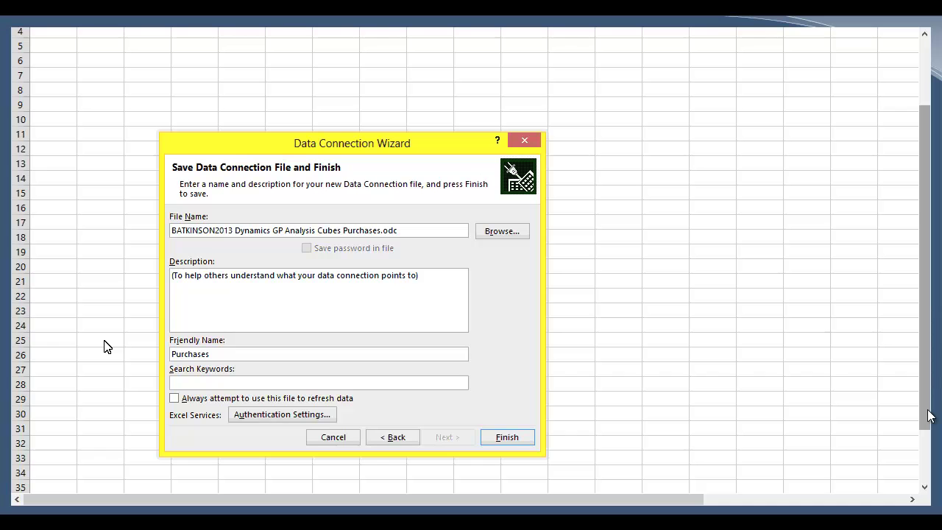
{"action": "type", "text": "Demo"}
{"action": "left_click", "coordinate": [506, 438]}
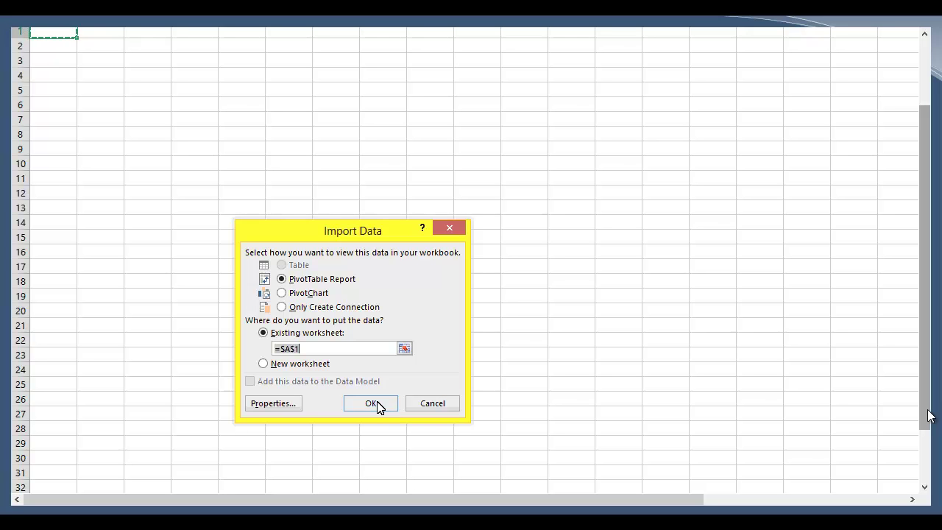
{"action": "left_click", "coordinate": [373, 404]}
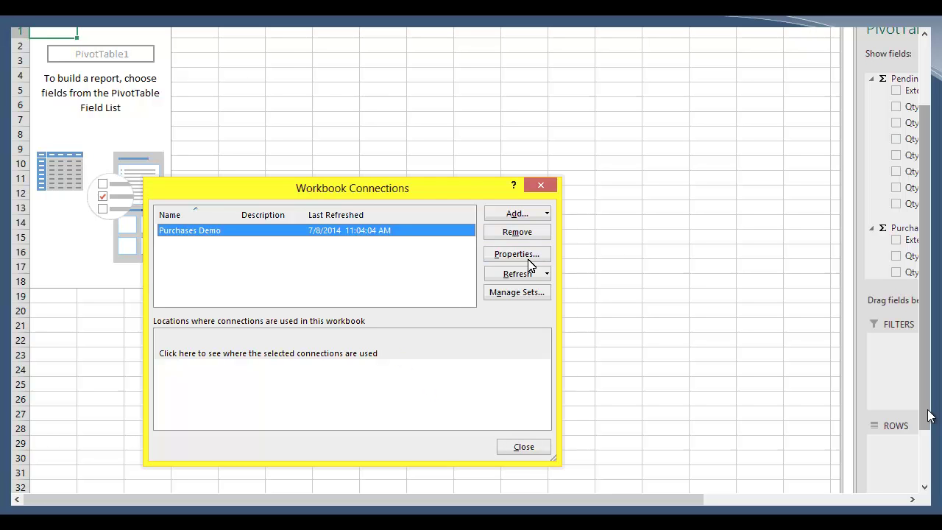
Review the Purchases Demo entry and the available options in the workbook connections, leaving the connections as they are
{"action": "left_click", "coordinate": [527, 215]}
{"action": "left_click", "coordinate": [524, 448]}
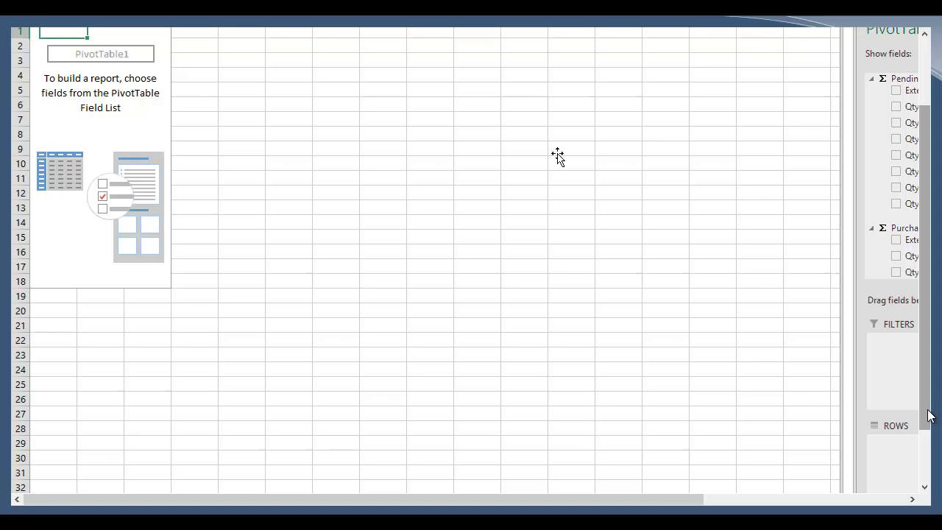
{"action": "left_click", "coordinate": [760, 33]}
{"action": "left_click", "coordinate": [434, 33]}
{"action": "left_click", "coordinate": [524, 33]}
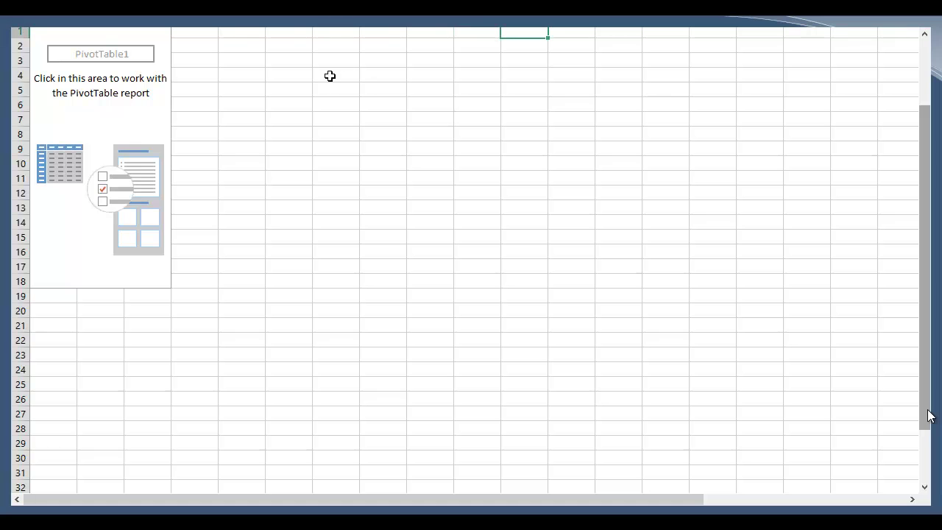
Select the empty PivotTable and limit its field list to the Purchase Order Detail group
{"action": "left_click", "coordinate": [47, 44]}
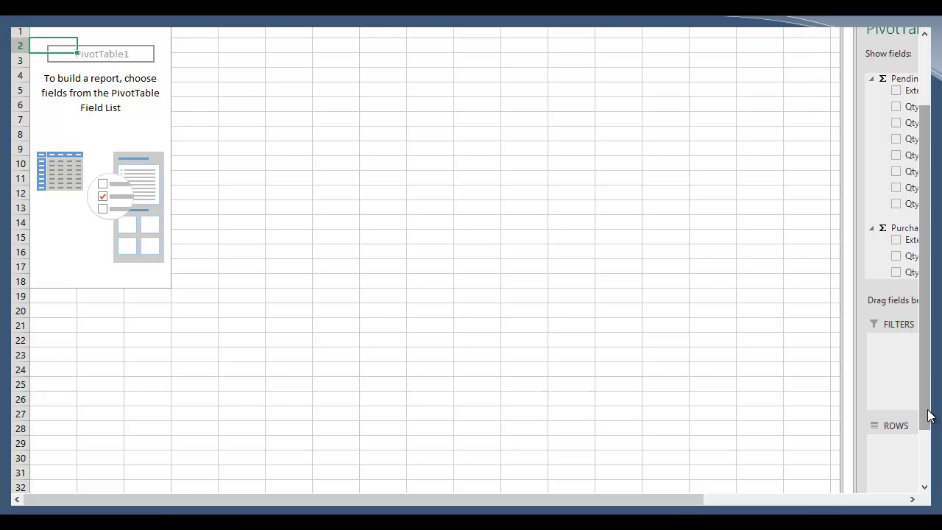
{"action": "left_click_drag", "start_coordinate": [678, 505], "coordinate": [815, 512]}
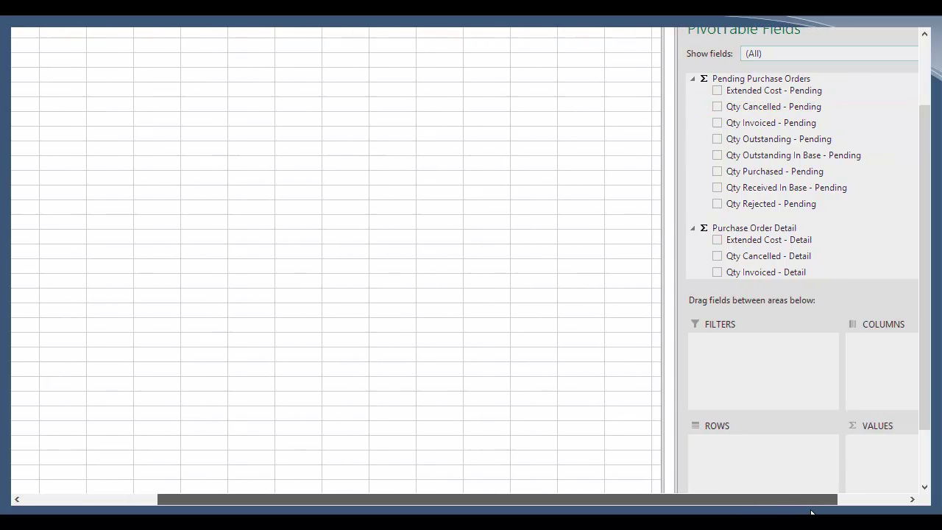
{"action": "left_click", "coordinate": [904, 54]}
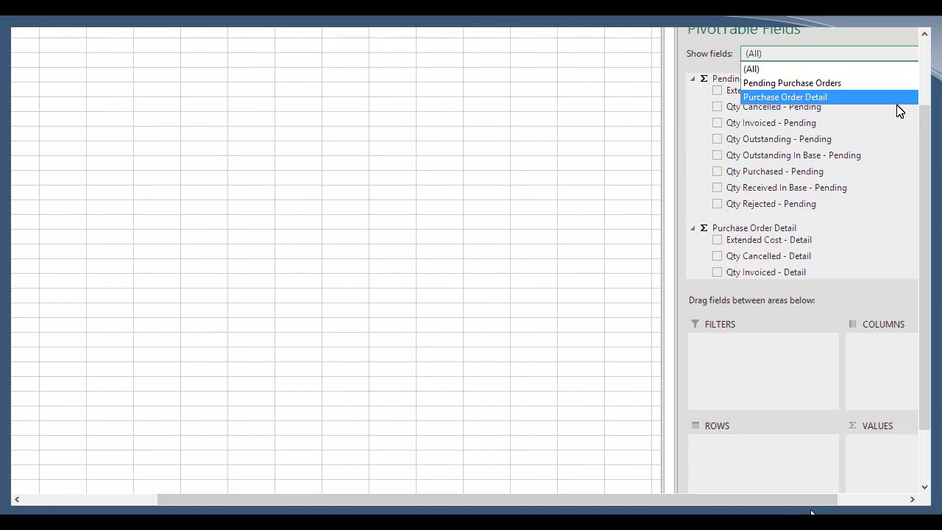
{"action": "left_click_drag", "start_coordinate": [812, 507], "coordinate": [856, 507]}
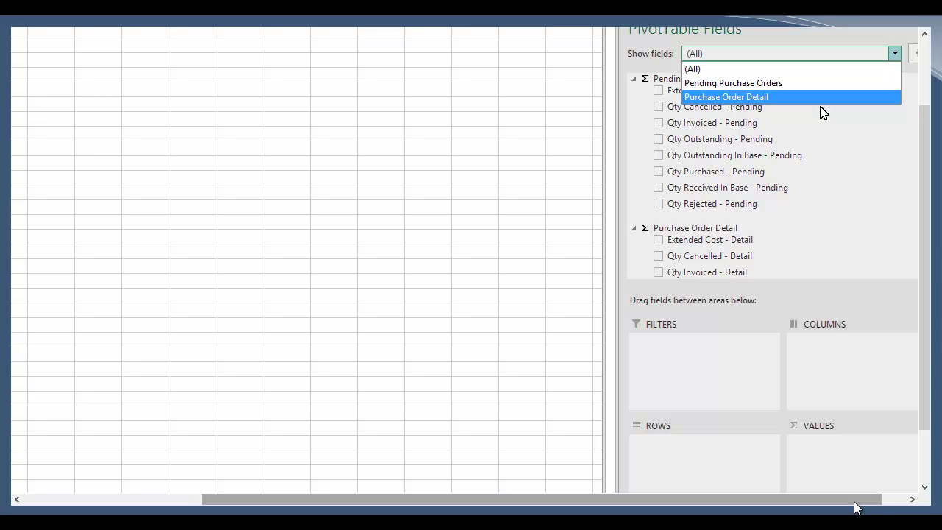
{"action": "left_click", "coordinate": [783, 105]}
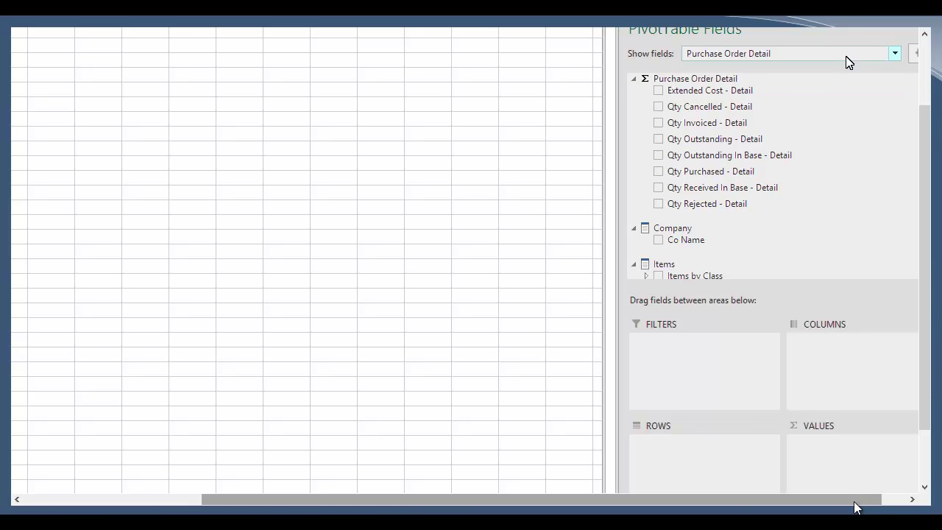
{"action": "left_click", "coordinate": [814, 54]}
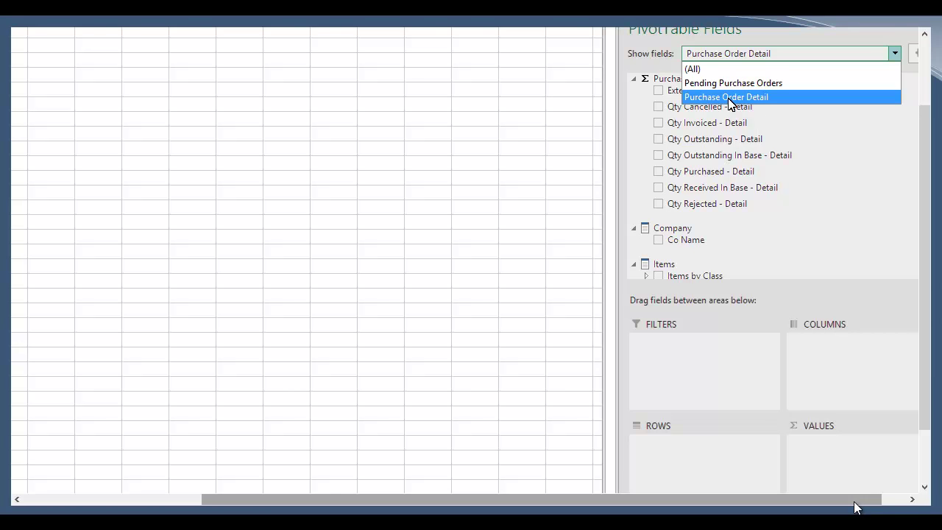
{"action": "left_click", "coordinate": [749, 120]}
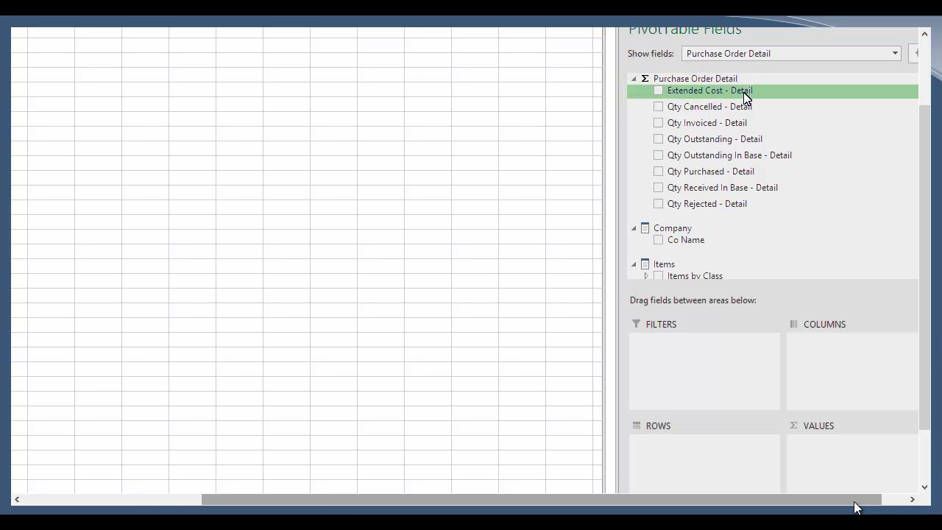
Add Extended Cost - Detail to the PivotTable values and the Vendor Names hierarchy to the rows
{"action": "left_click_drag", "start_coordinate": [749, 109], "coordinate": [870, 468]}
{"action": "scroll", "coordinate": [876, 144], "scroll_direction": "down", "scroll_amount": 6}
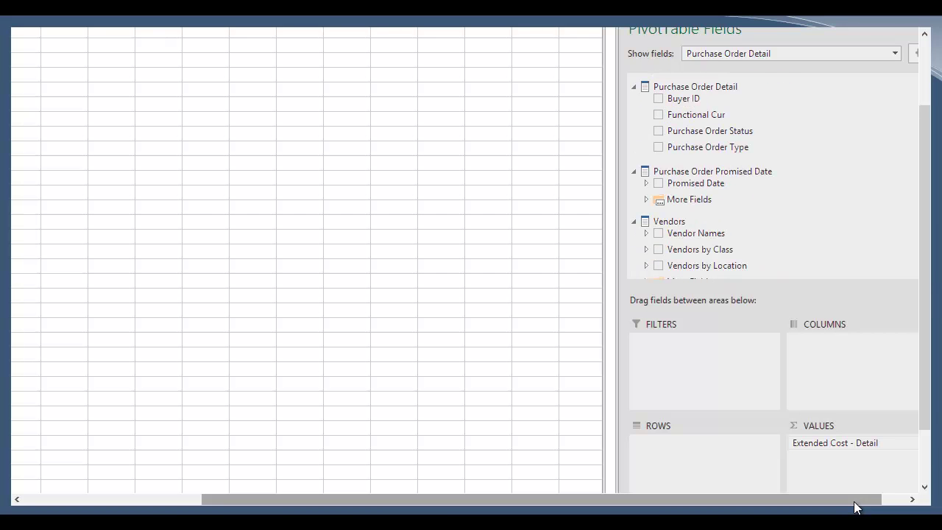
{"action": "left_click_drag", "start_coordinate": [707, 214], "coordinate": [698, 441]}
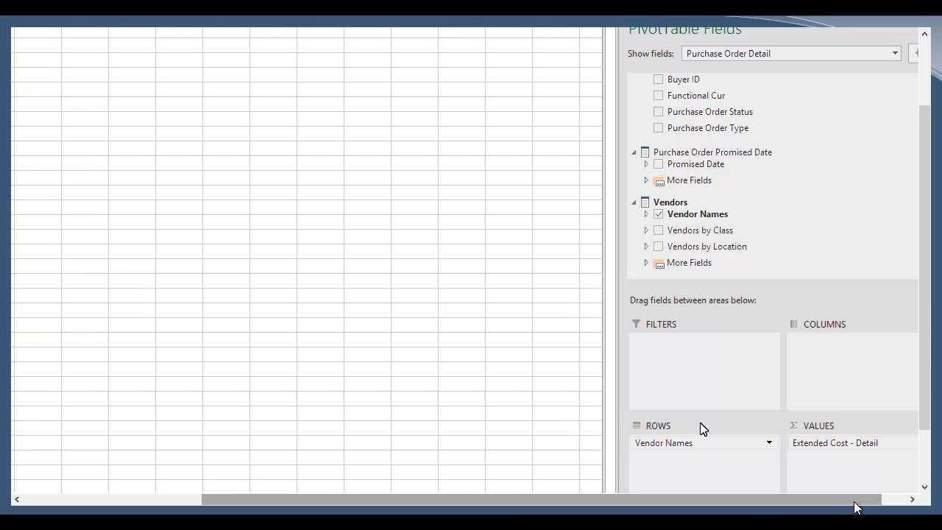
Expand the A group in the PivotTable rows to examine the extended cost of its individual vendors
{"action": "left_click_drag", "start_coordinate": [854, 504], "coordinate": [752, 504]}
{"action": "left_click", "coordinate": [796, 214]}
{"action": "left_click", "coordinate": [796, 214]}
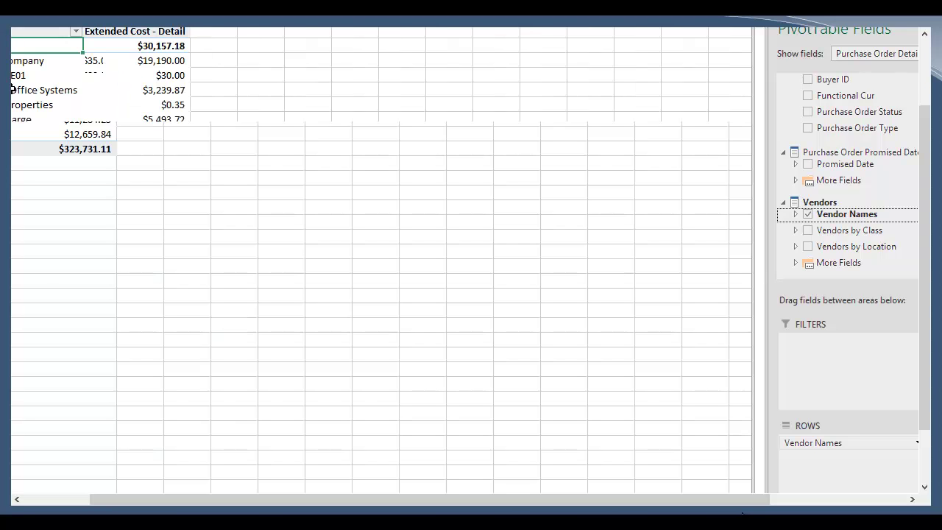
{"action": "left_click_drag", "start_coordinate": [741, 505], "coordinate": [675, 513]}
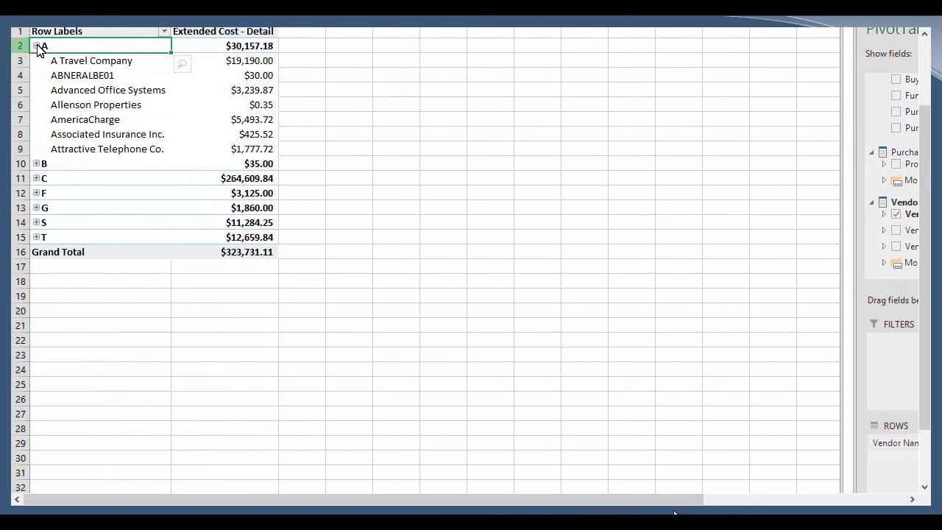
Replace the Vendor Names hierarchy in the PivotTable rows with the single Vendor Name field from the Vendors table's More Fields
{"action": "left_click_drag", "start_coordinate": [916, 443], "coordinate": [892, 346]}
{"action": "left_click_drag", "start_coordinate": [675, 511], "coordinate": [769, 464]}
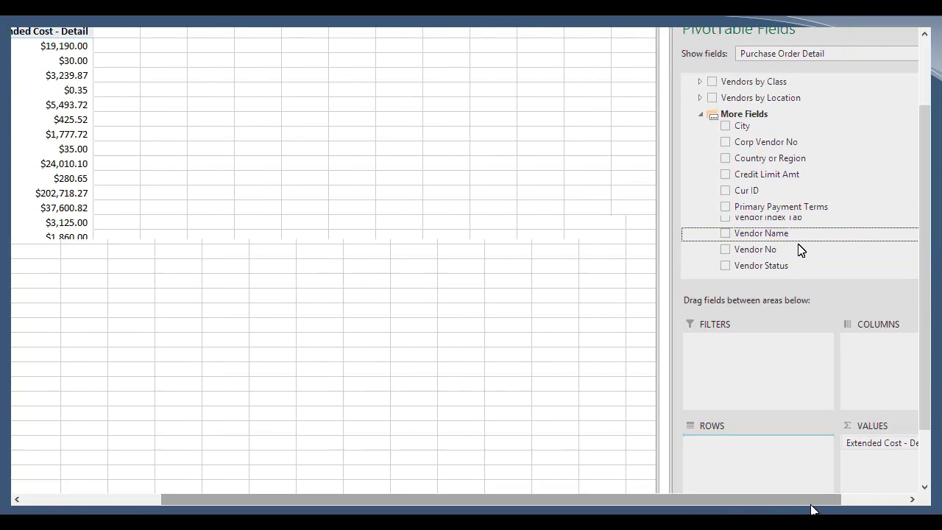
{"action": "scroll", "coordinate": [706, 176], "scroll_direction": "up", "scroll_amount": 2}
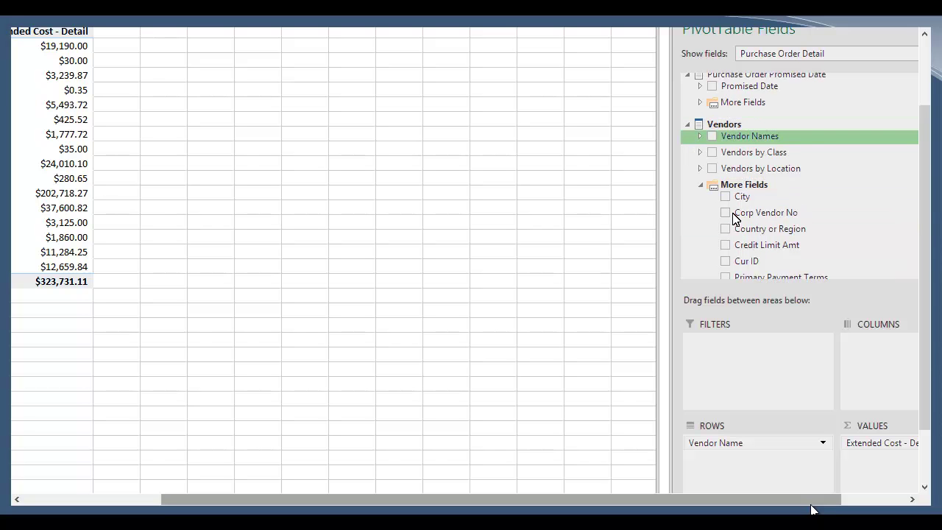
{"action": "scroll", "coordinate": [779, 206], "scroll_direction": "down", "scroll_amount": 2}
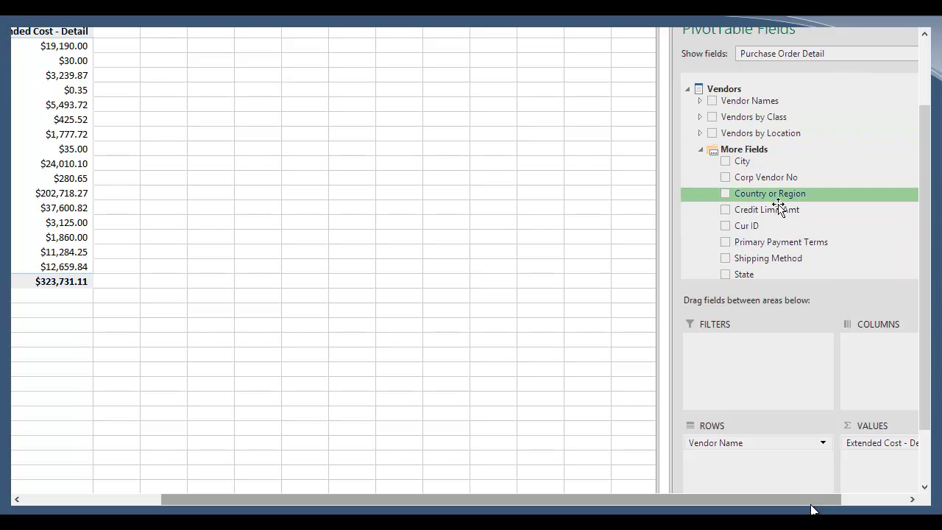
{"action": "scroll", "coordinate": [779, 206], "scroll_direction": "down", "scroll_amount": 6}
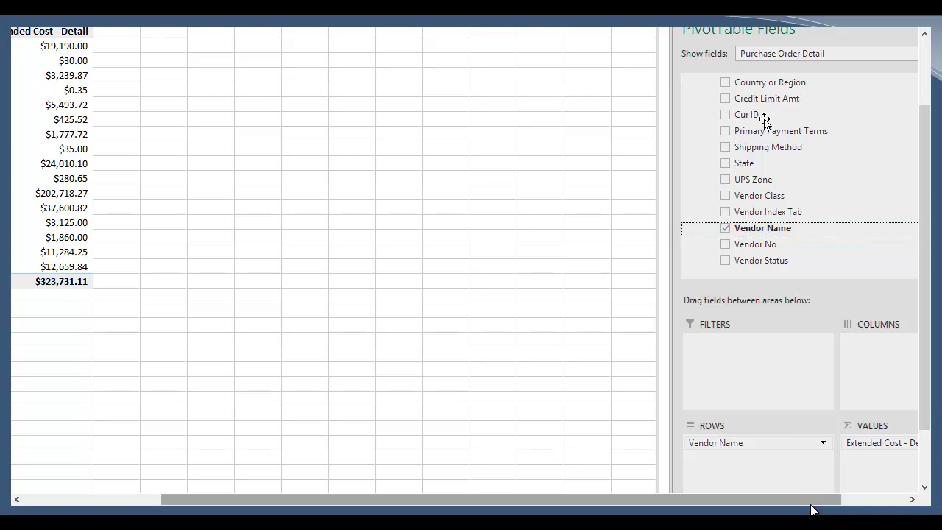
{"action": "scroll", "coordinate": [711, 143], "scroll_direction": "up", "scroll_amount": 2}
{"action": "scroll", "coordinate": [706, 146], "scroll_direction": "up", "scroll_amount": 4}
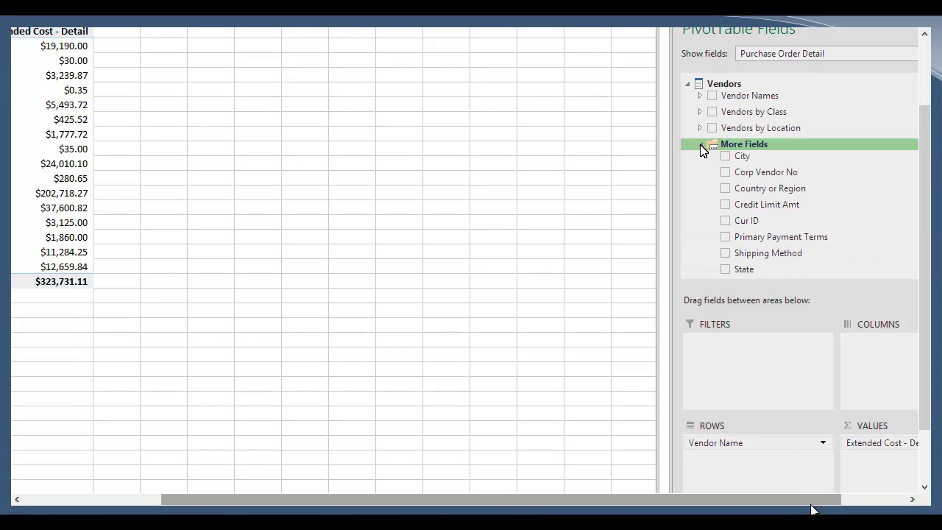
{"action": "left_click_drag", "start_coordinate": [813, 508], "coordinate": [670, 508]}
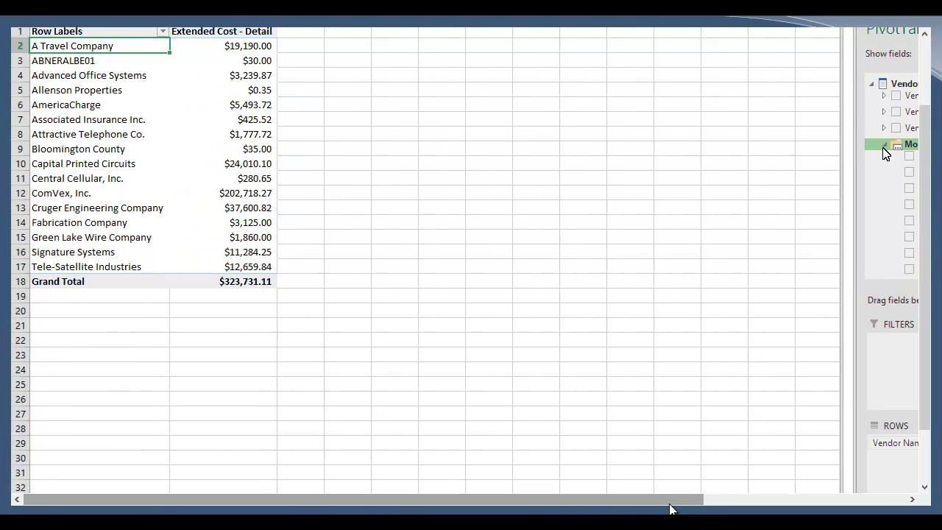
{"action": "left_click_drag", "start_coordinate": [670, 505], "coordinate": [589, 506]}
Collapse More Fields under Vendors and add Buyer ID from Purchase Order Detail below Vendor Name in the PivotTable rows
{"action": "left_click", "coordinate": [862, 148]}
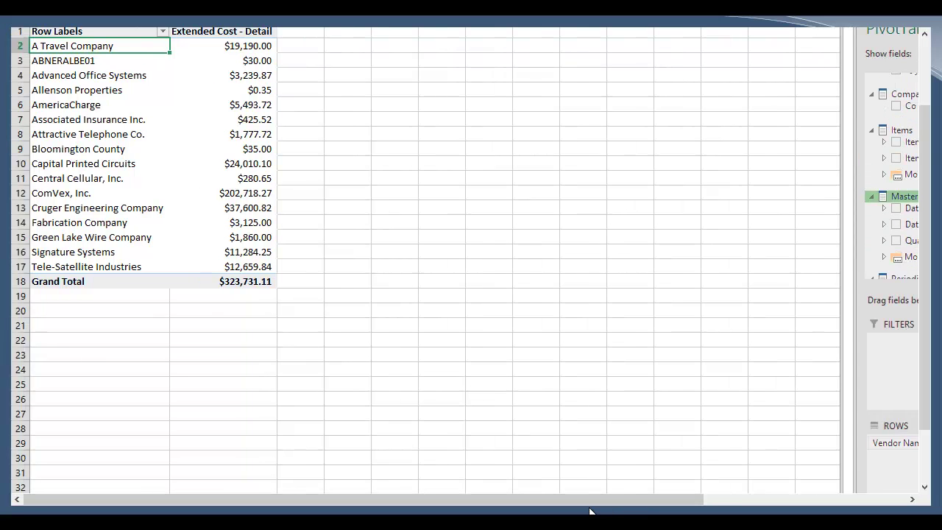
{"action": "left_click_drag", "start_coordinate": [589, 507], "coordinate": [726, 502]}
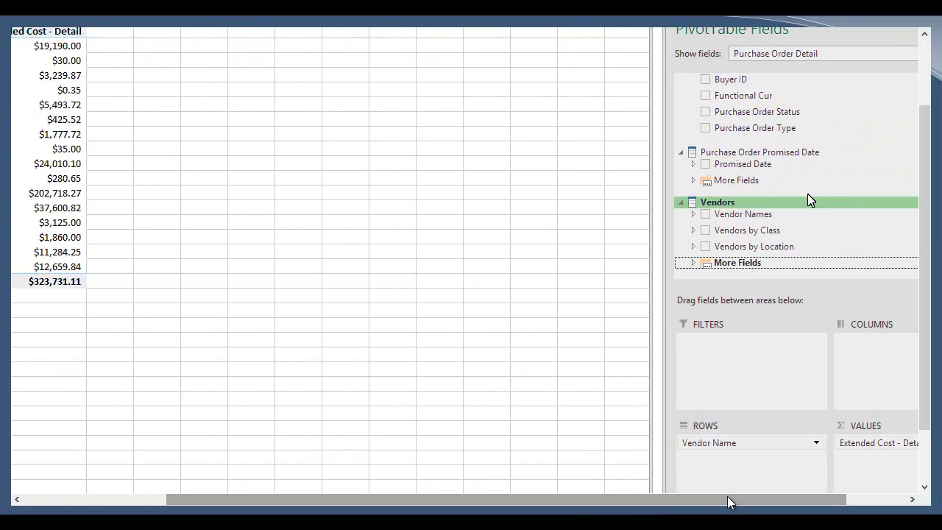
{"action": "scroll", "coordinate": [808, 200], "scroll_direction": "up", "scroll_amount": 3}
{"action": "scroll", "coordinate": [807, 209], "scroll_direction": "up", "scroll_amount": 2}
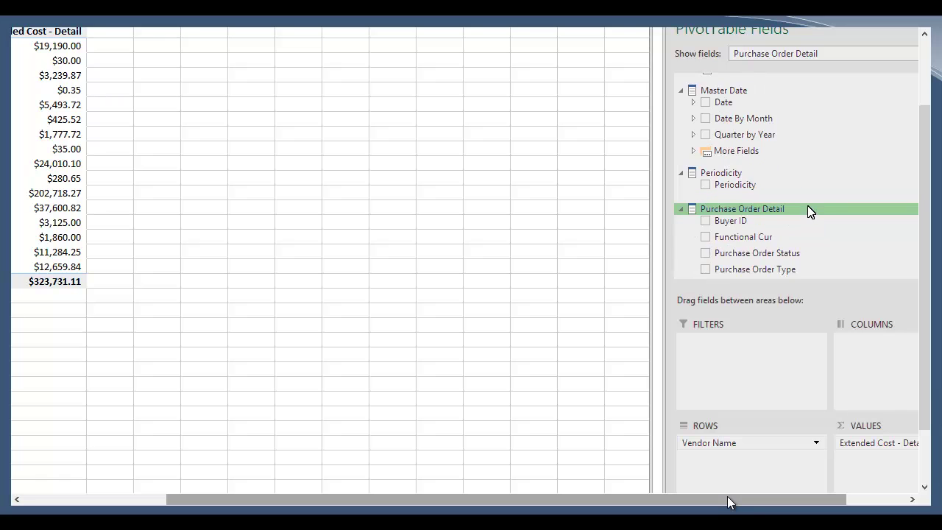
{"action": "scroll", "coordinate": [787, 211], "scroll_direction": "down", "scroll_amount": 1}
{"action": "left_click_drag", "start_coordinate": [743, 188], "coordinate": [764, 455]}
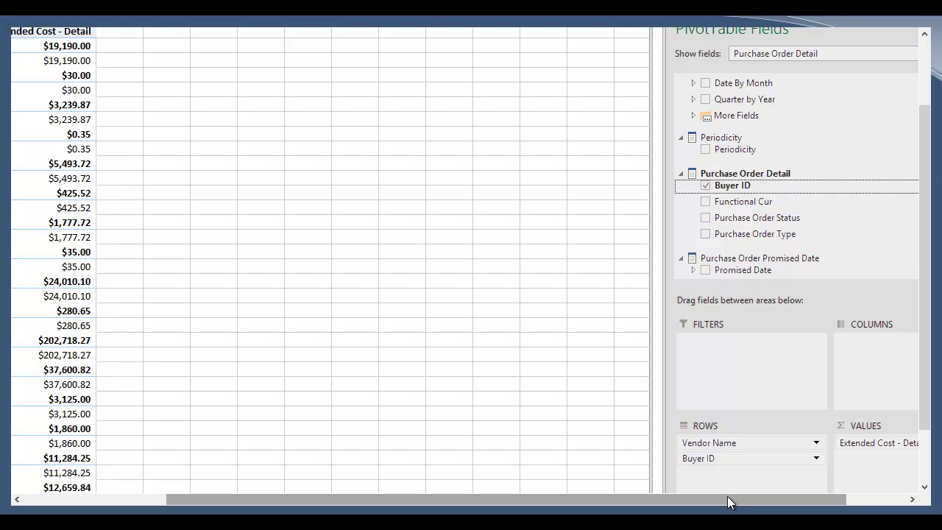
Show the Vendor Name field in tabular form so Buyer ID has its own column, and turn off the vendor subtotals
{"action": "left_click_drag", "start_coordinate": [727, 496], "coordinate": [568, 510]}
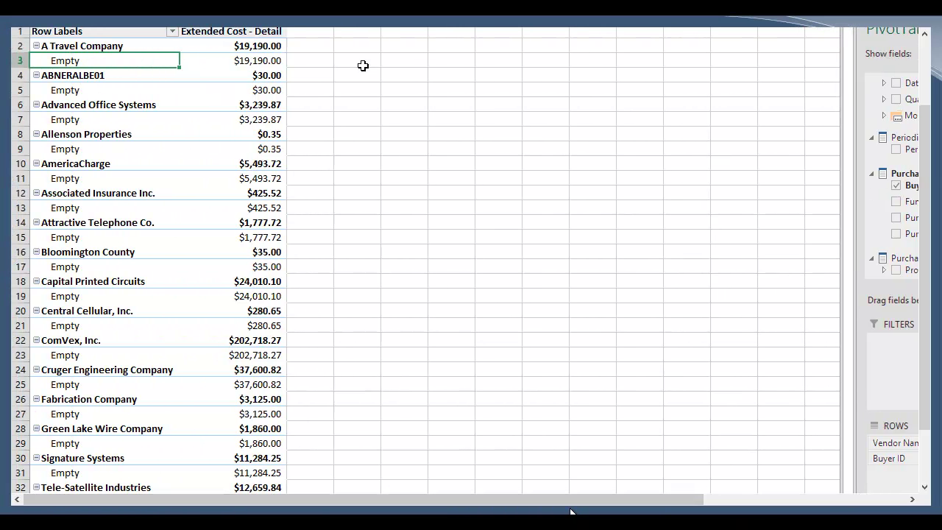
{"action": "right_click", "coordinate": [86, 47]}
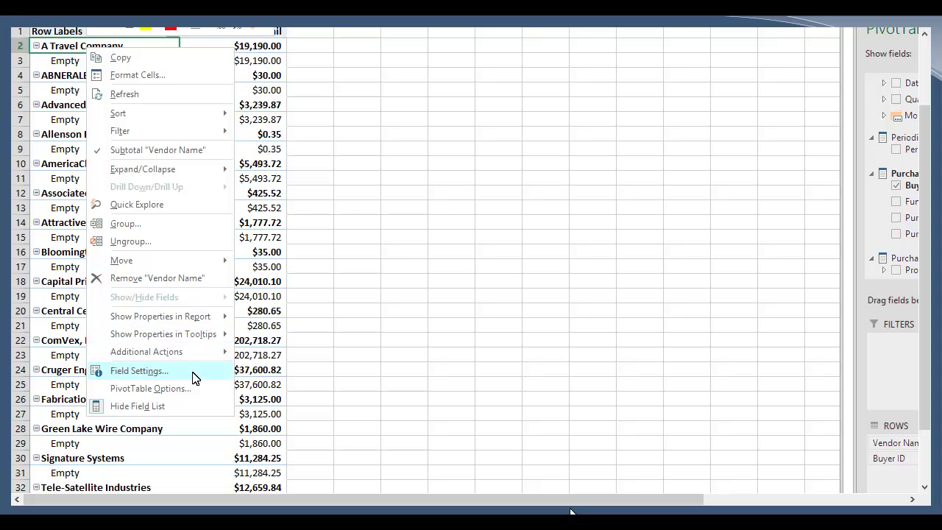
{"action": "key", "text": "Return"}
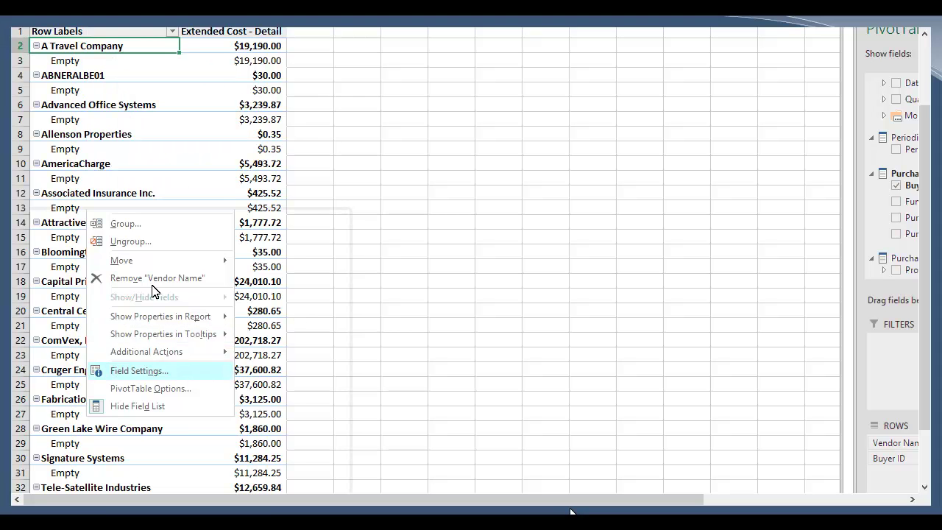
{"action": "left_click", "coordinate": [109, 370]}
{"action": "left_click", "coordinate": [106, 361]}
{"action": "key", "text": "Return"}
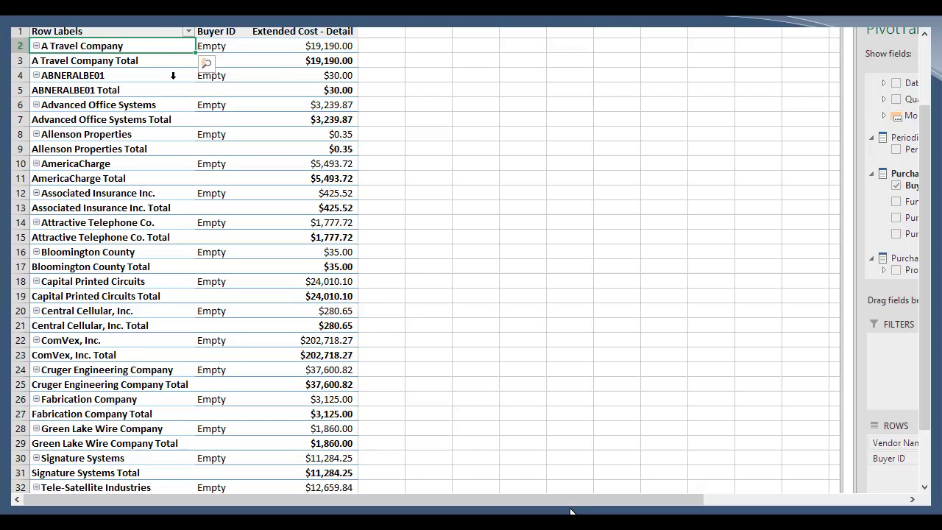
{"action": "left_click", "coordinate": [96, 59]}
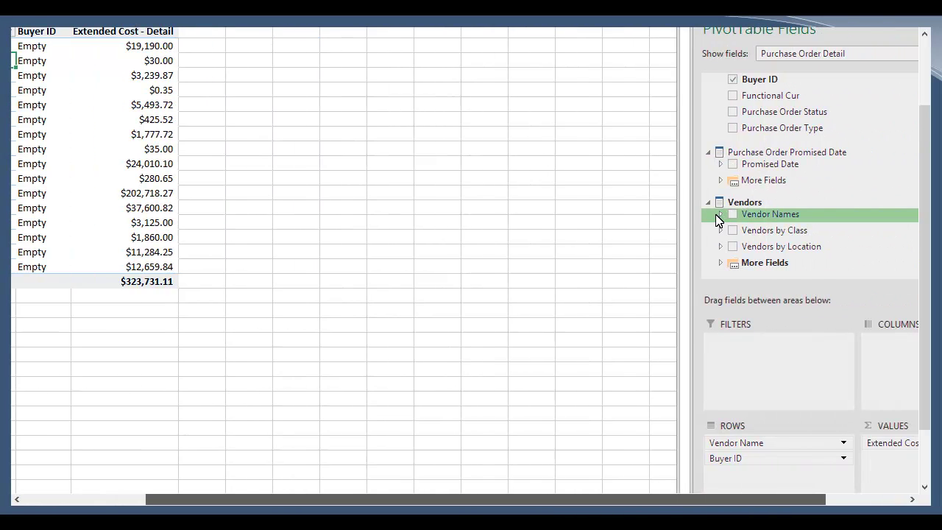
Examine the levels of the Vendor Names hierarchy and the individual fields under More Fields in the Vendors table
{"action": "left_click", "coordinate": [677, 215]}
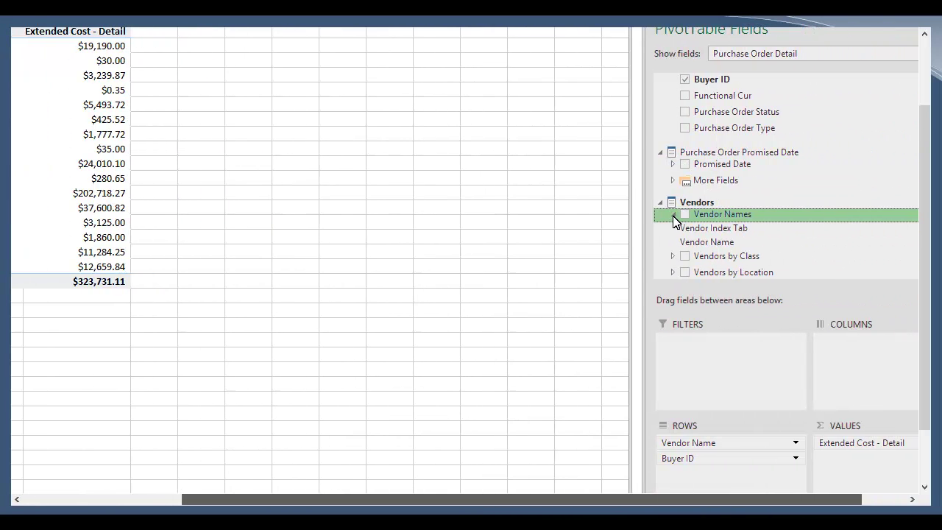
{"action": "left_click", "coordinate": [673, 262]}
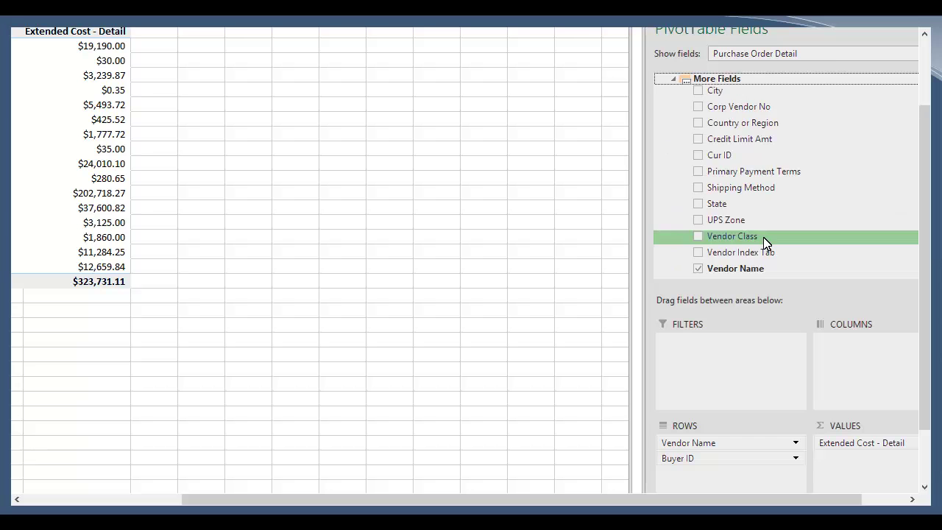
{"action": "scroll", "coordinate": [765, 243], "scroll_direction": "down", "scroll_amount": 1}
{"action": "left_click_drag", "start_coordinate": [734, 233], "coordinate": [673, 149]}
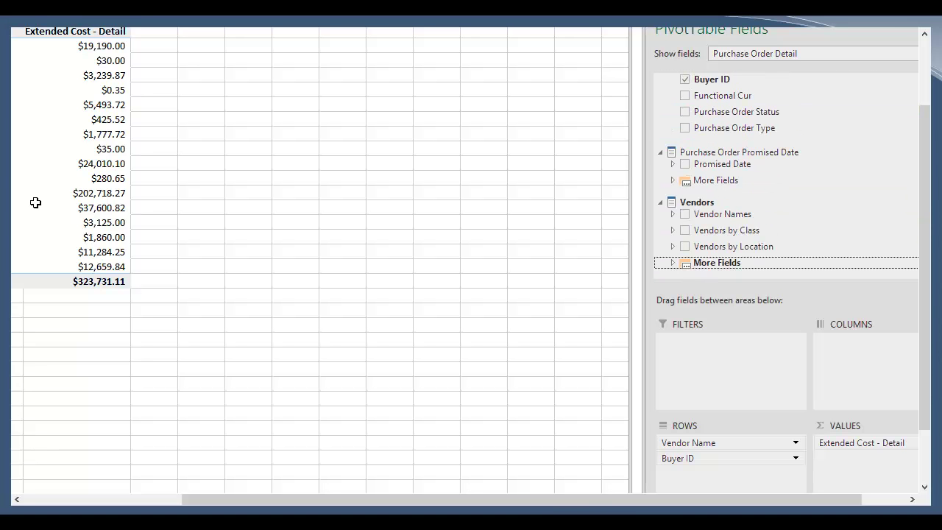
Remove Buyer ID from the PivotTable rows and add the Date hierarchy from Master Date to the columns
{"action": "left_click_drag", "start_coordinate": [808, 513], "coordinate": [648, 509]}
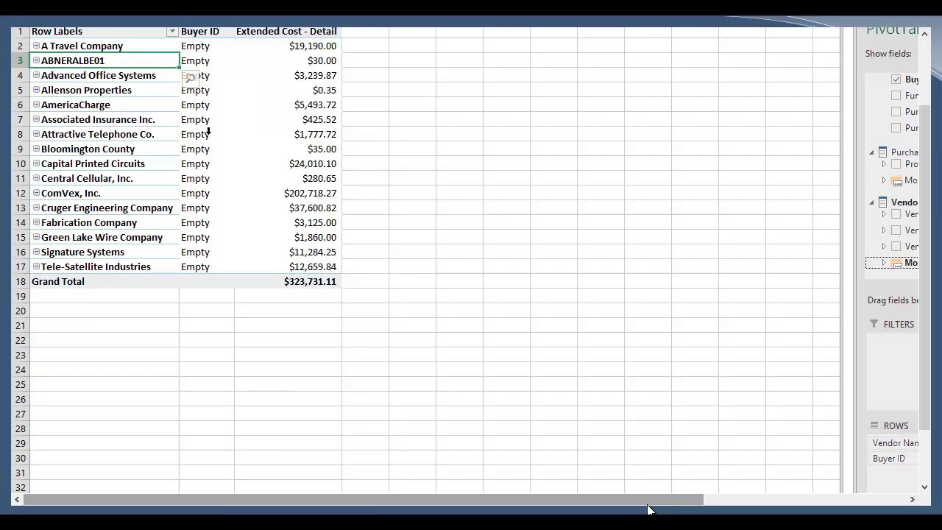
{"action": "mouse_move", "coordinate": [238, 133]}
{"action": "left_click_drag", "start_coordinate": [648, 505], "coordinate": [874, 434]}
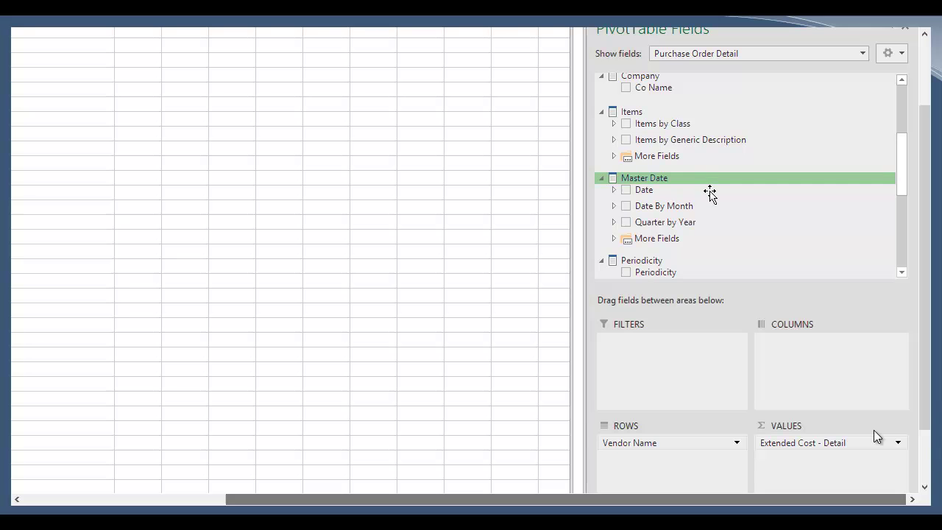
{"action": "left_click", "coordinate": [710, 190]}
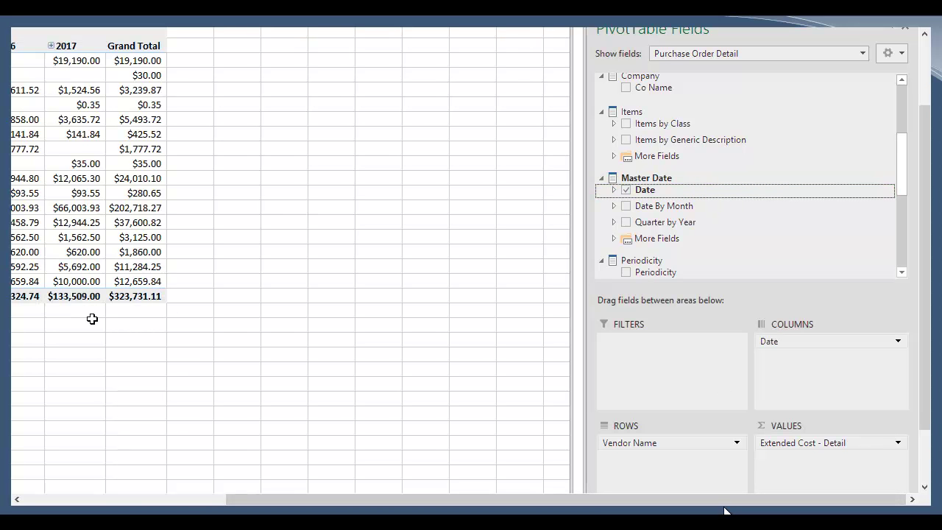
Expand 2014 into its quarters in the PivotTable columns and look through the Year filter list without applying a filter
{"action": "left_click_drag", "start_coordinate": [725, 508], "coordinate": [610, 508]}
{"action": "left_click", "coordinate": [60, 46]}
{"action": "left_click", "coordinate": [183, 34]}
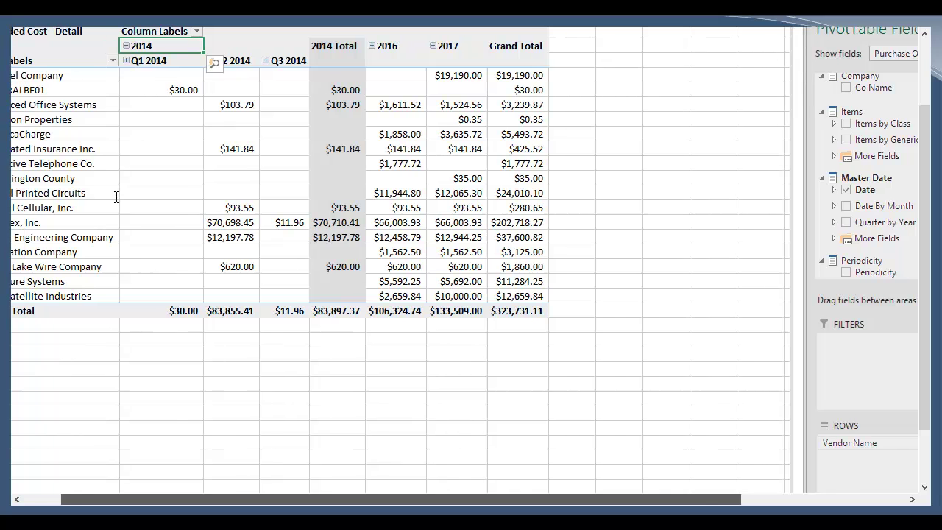
{"action": "key", "text": "Down"}
{"action": "key", "text": "Down"}
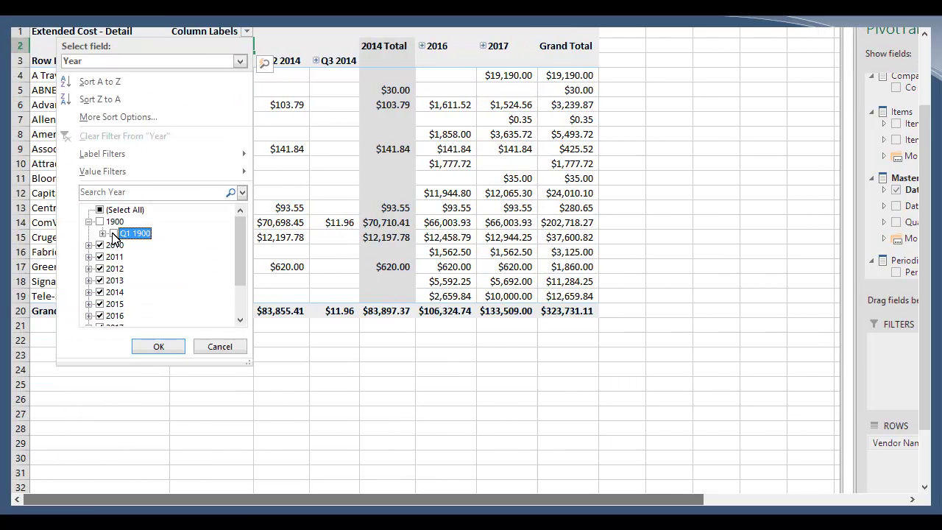
{"action": "left_click", "coordinate": [219, 347]}
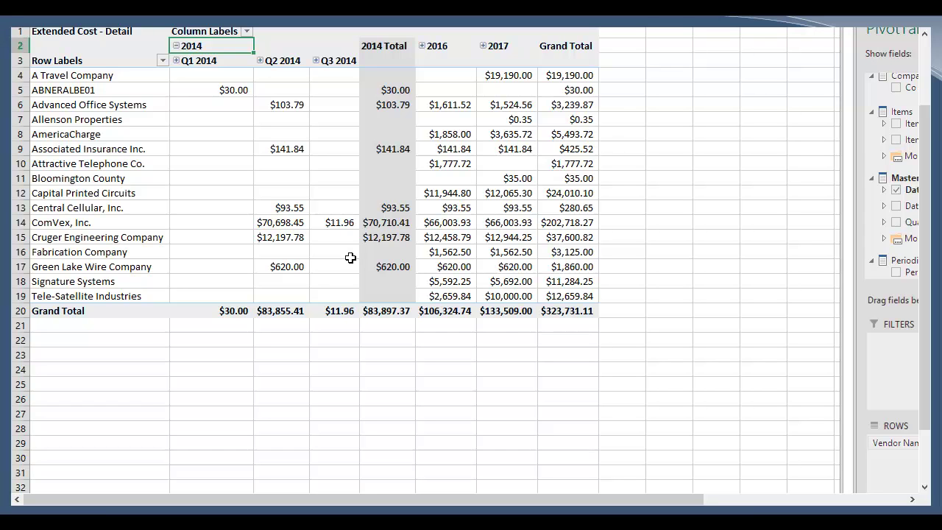
Inspect individual vendor costs across the quarters and years, and collapse 2014 to the year level
{"action": "mouse_move", "coordinate": [351, 258]}
{"action": "left_click", "coordinate": [226, 92]}
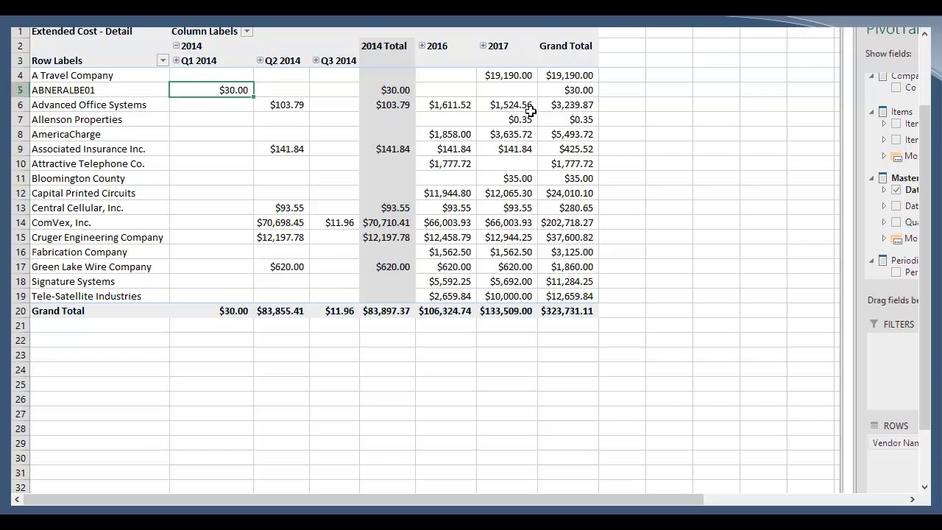
{"action": "left_click", "coordinate": [512, 107]}
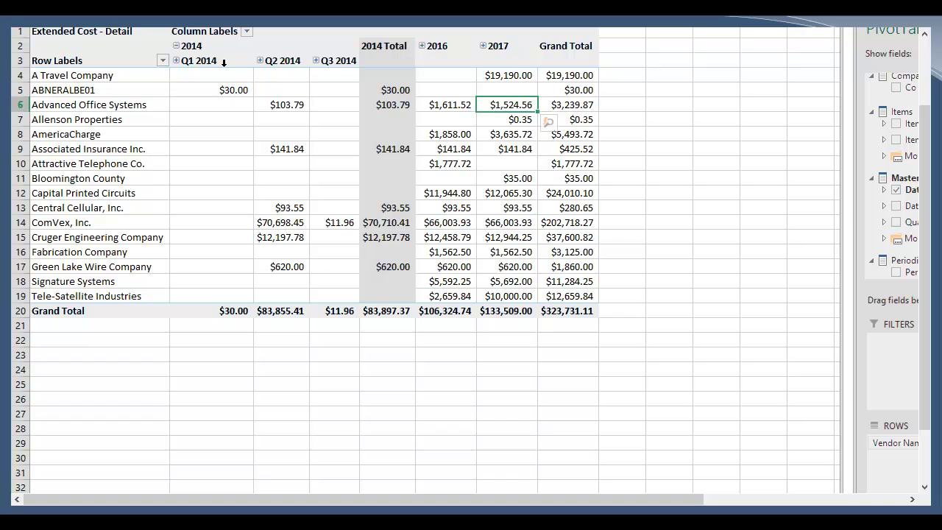
{"action": "left_click", "coordinate": [176, 46]}
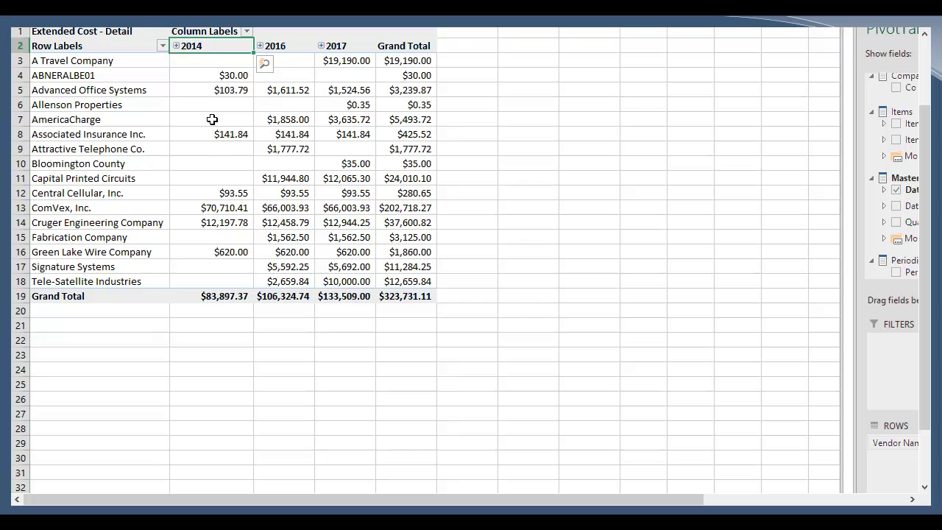
Move Date from the PivotTable columns to the filters and examine its list of selectable years, leaving it on All
{"action": "mouse_move", "coordinate": [212, 119]}
{"action": "left_click_drag", "start_coordinate": [913, 342], "coordinate": [893, 342]}
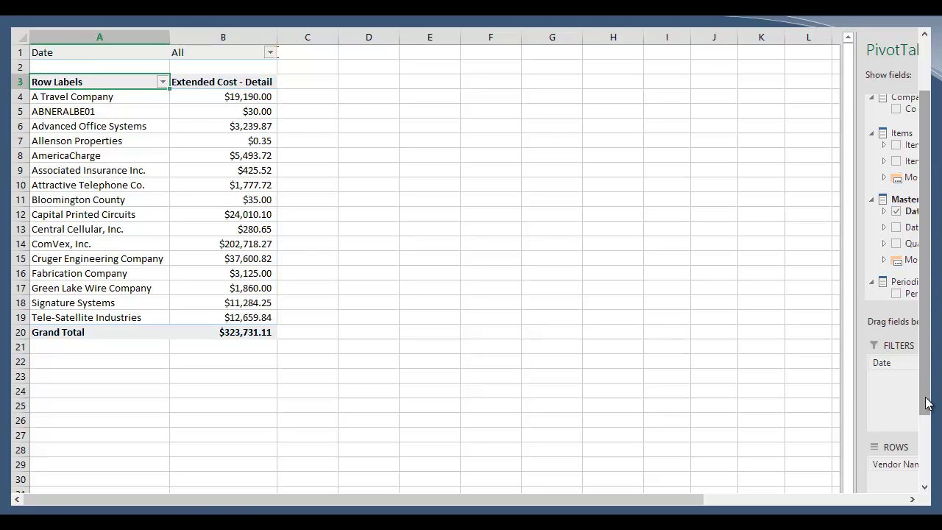
{"action": "left_click", "coordinate": [270, 53]}
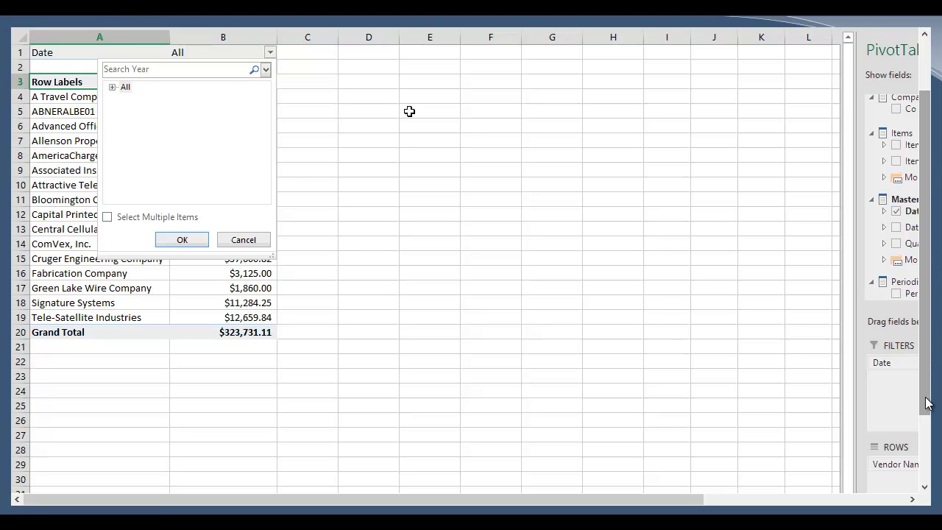
{"action": "key", "text": "Escape"}
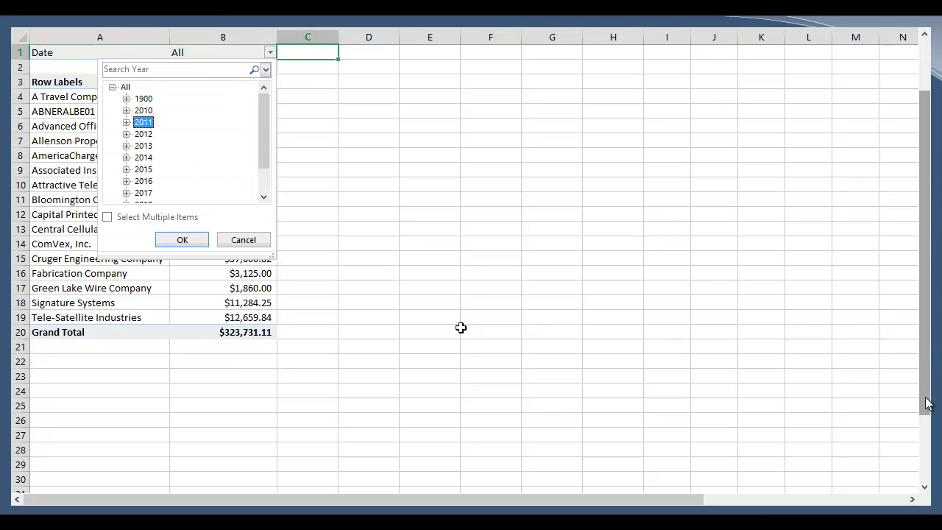
{"action": "key", "text": "Return"}
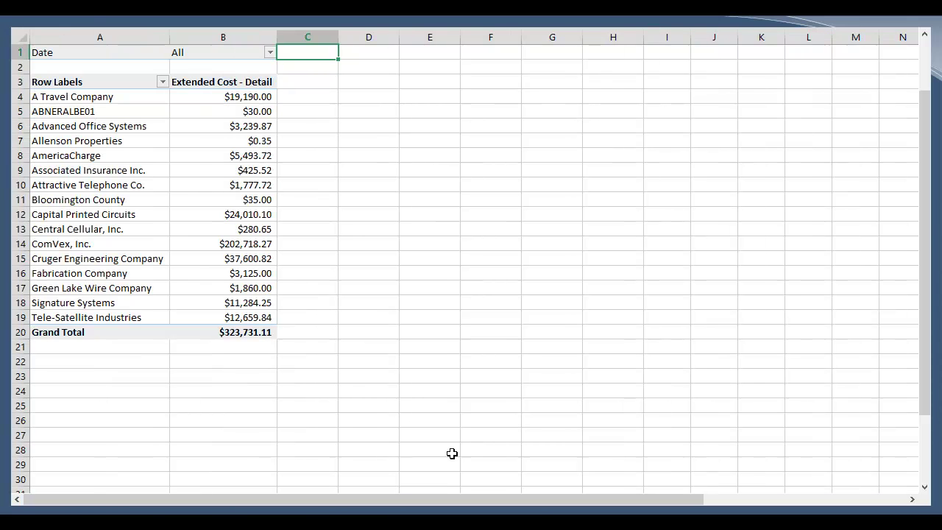
Sort the vendors in descending order by Extended Cost - Detail
{"action": "left_click", "coordinate": [224, 214]}
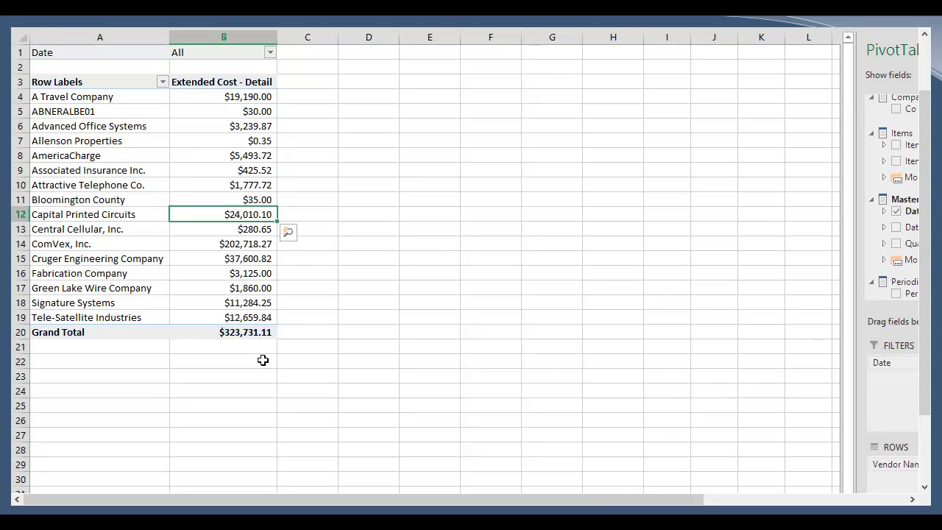
{"action": "left_click", "coordinate": [107, 96]}
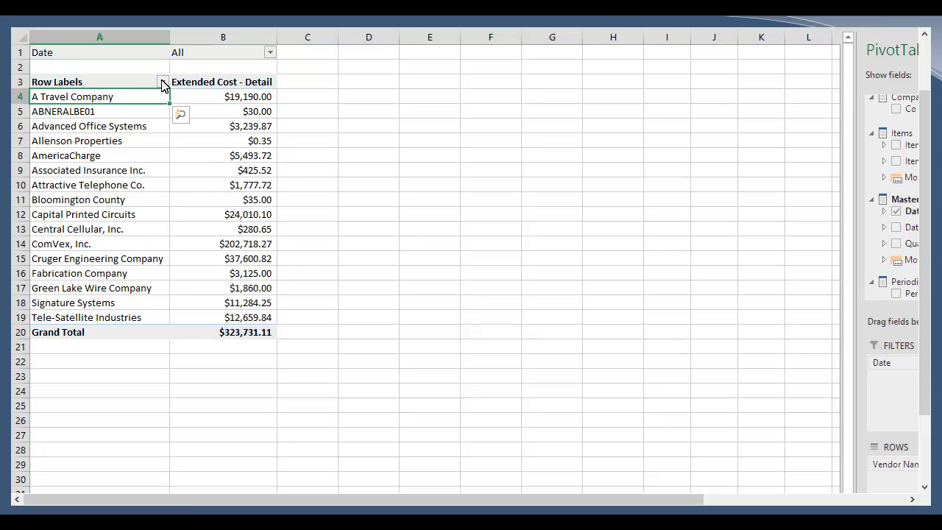
{"action": "key", "text": "alt+Down"}
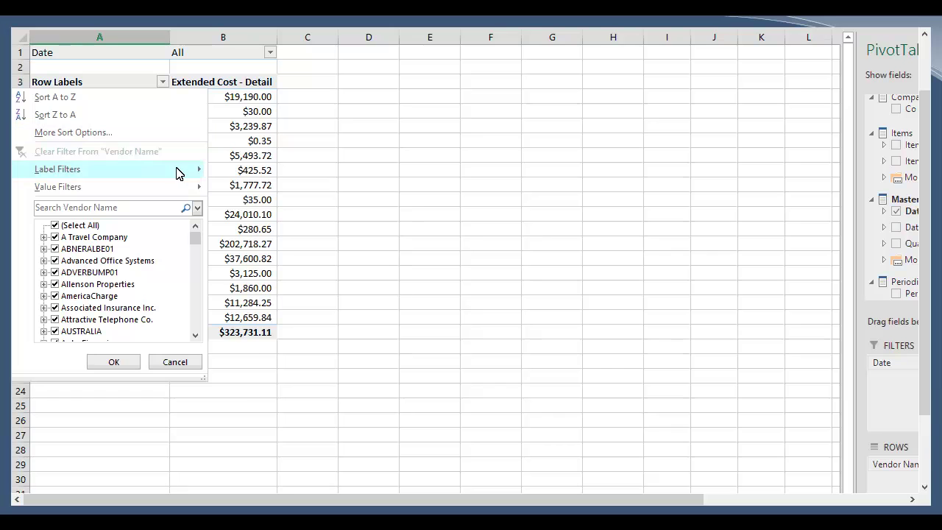
{"action": "mouse_move", "coordinate": [171, 188]}
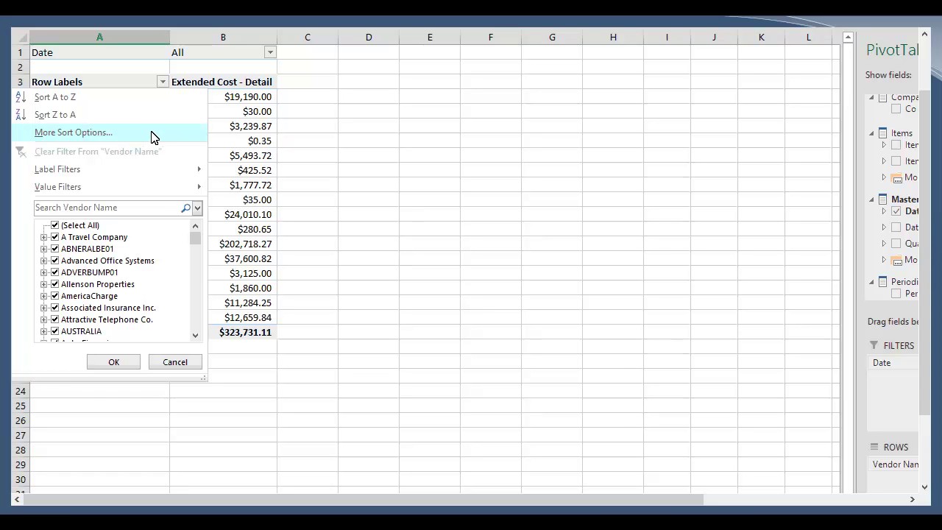
{"action": "left_click", "coordinate": [151, 136]}
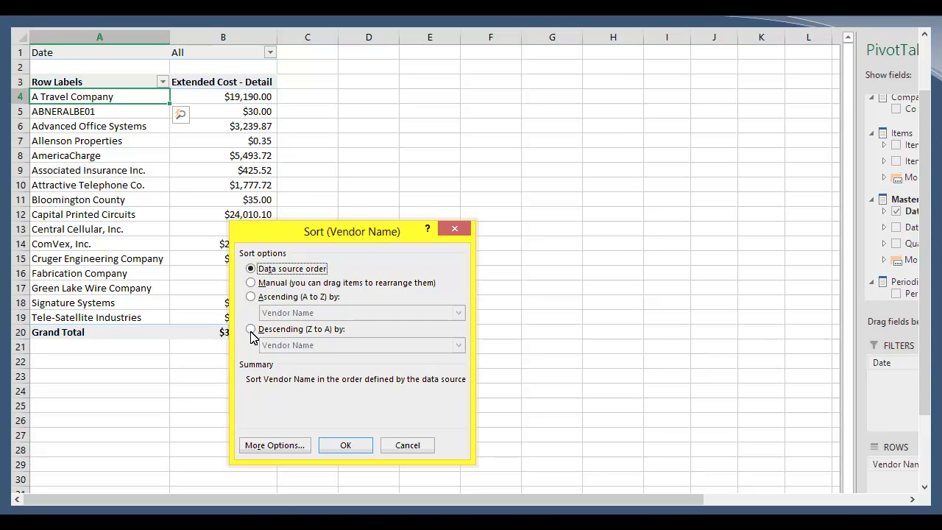
{"action": "left_click", "coordinate": [251, 329]}
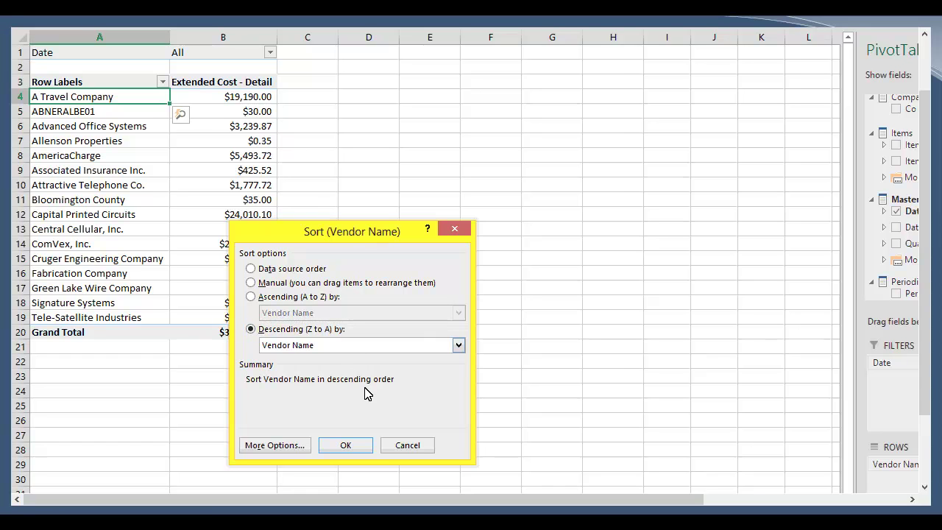
{"action": "left_click", "coordinate": [368, 345]}
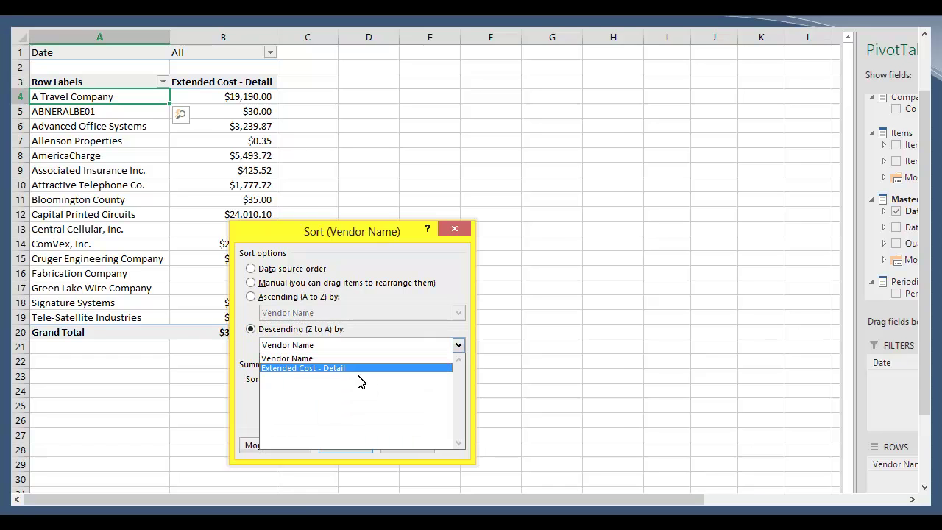
{"action": "left_click", "coordinate": [341, 369]}
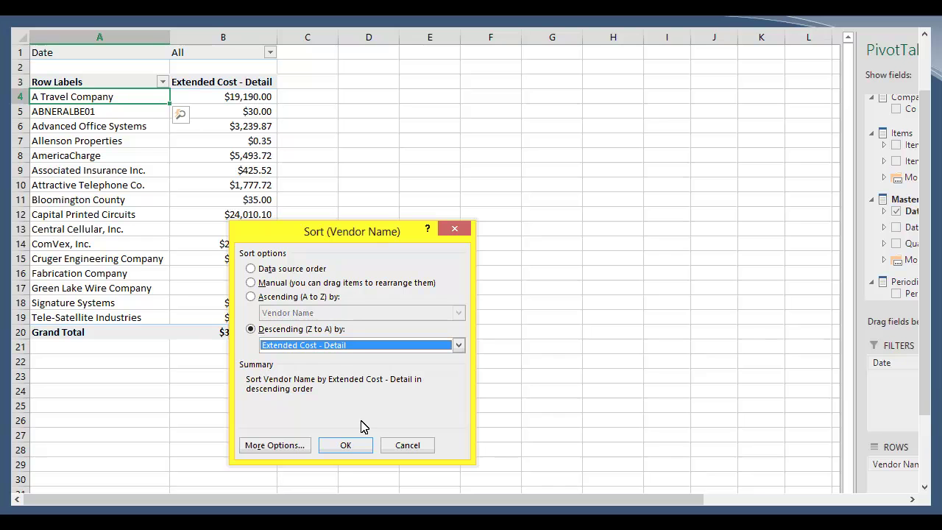
{"action": "left_click", "coordinate": [346, 447]}
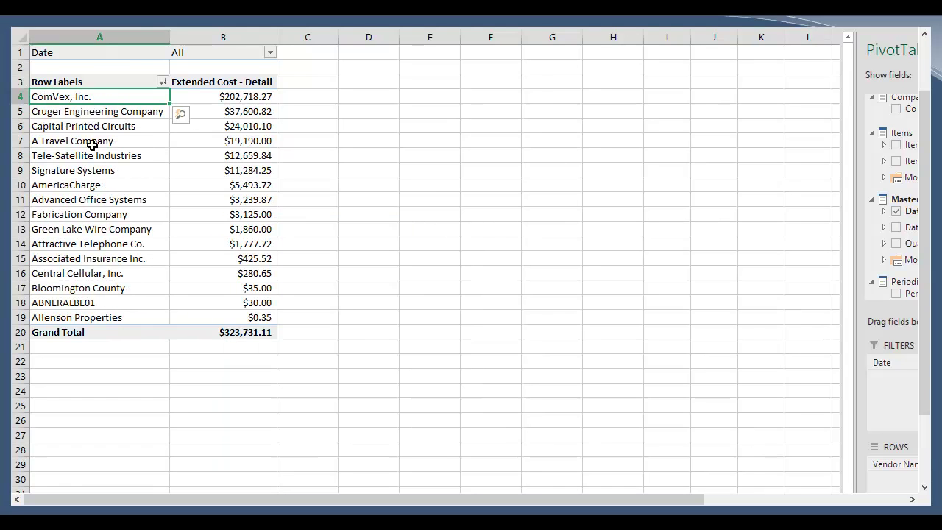
Start a Top 10 value filter on the vendor names and set it to show the top 5 items
{"action": "mouse_move", "coordinate": [212, 115]}
{"action": "key", "text": "Right"}
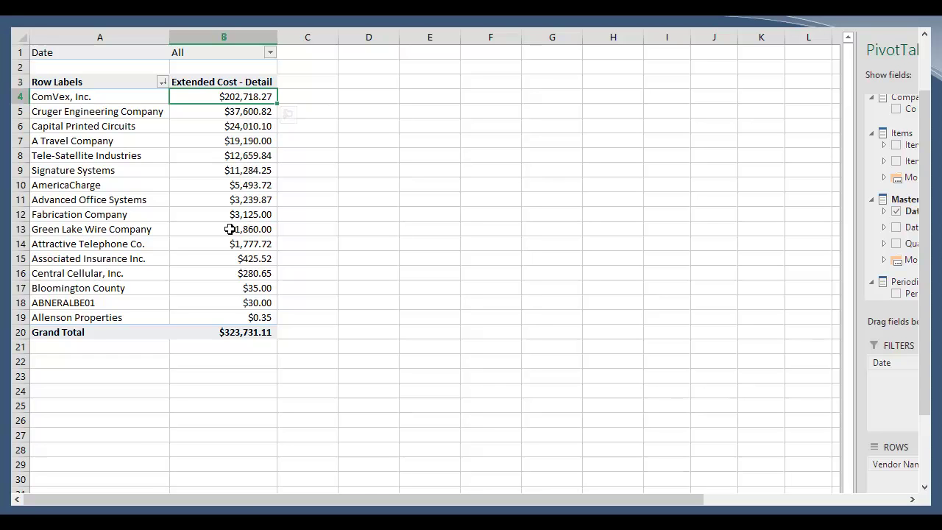
{"action": "left_click", "coordinate": [162, 81]}
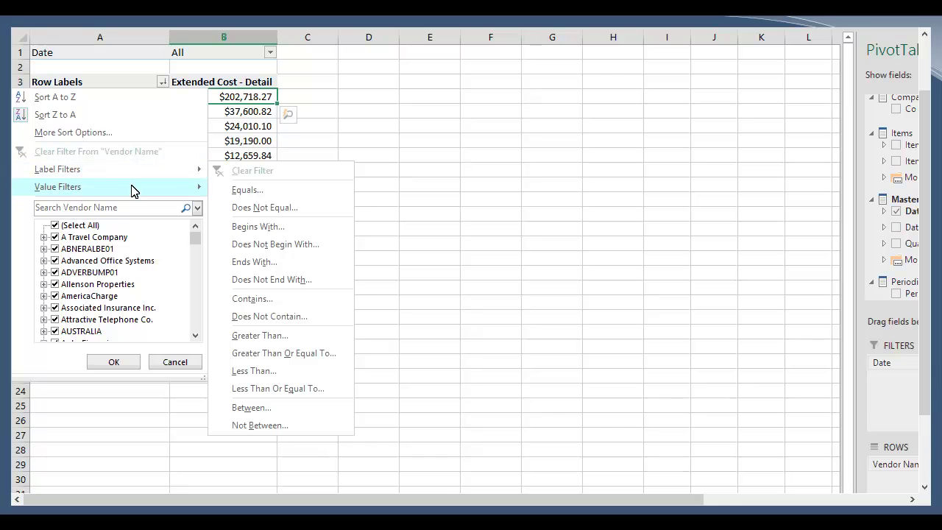
{"action": "mouse_move", "coordinate": [206, 191]}
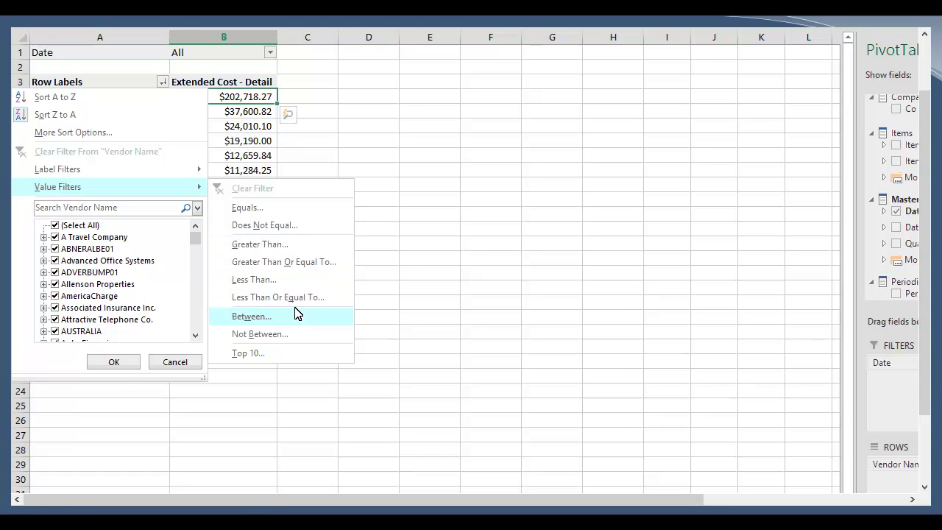
{"action": "left_click", "coordinate": [295, 354]}
{"action": "left_click_drag", "start_coordinate": [440, 174], "coordinate": [497, 93]}
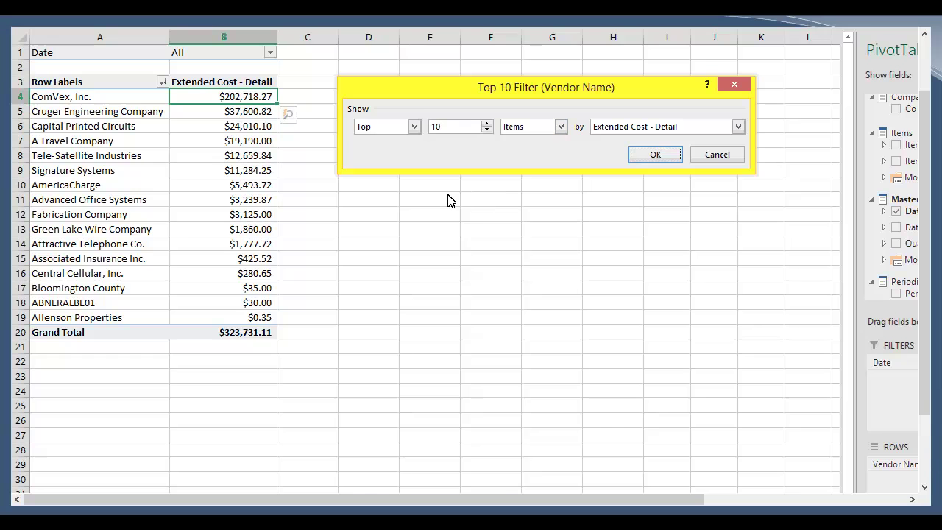
{"action": "left_click", "coordinate": [413, 127]}
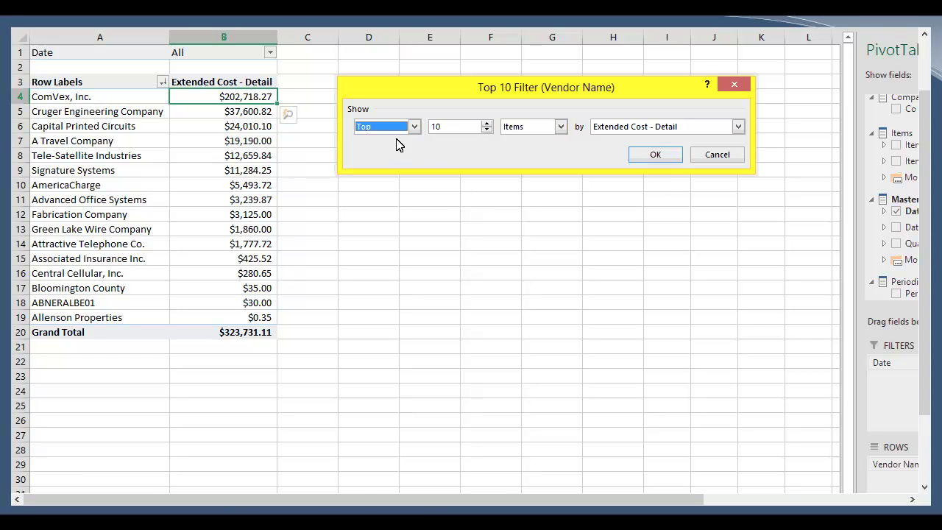
{"action": "left_click", "coordinate": [485, 124]}
{"action": "left_click", "coordinate": [486, 131]}
{"action": "left_click", "coordinate": [487, 130]}
{"action": "left_click", "coordinate": [487, 130]}
Change the vendor filter to the top 10 percent by Extended Cost - Detail and apply it
{"action": "left_click", "coordinate": [561, 126]}
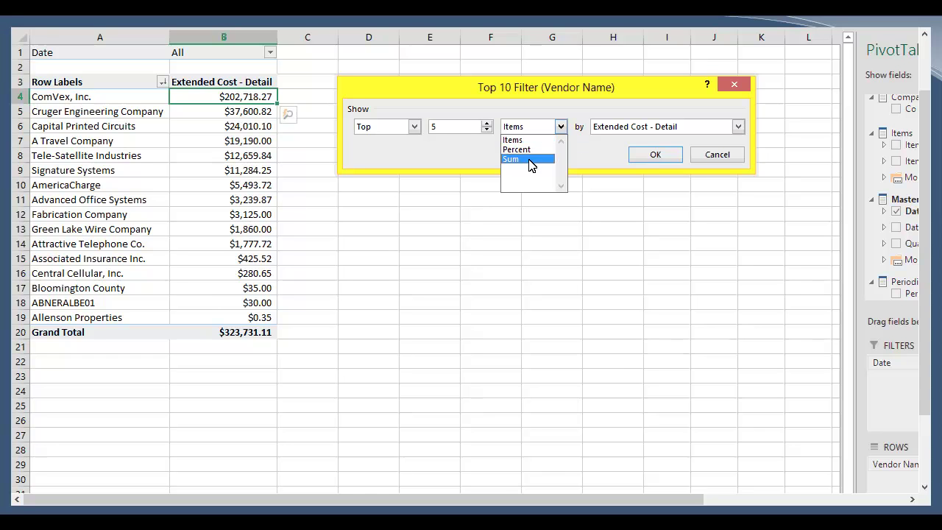
{"action": "left_click", "coordinate": [527, 149]}
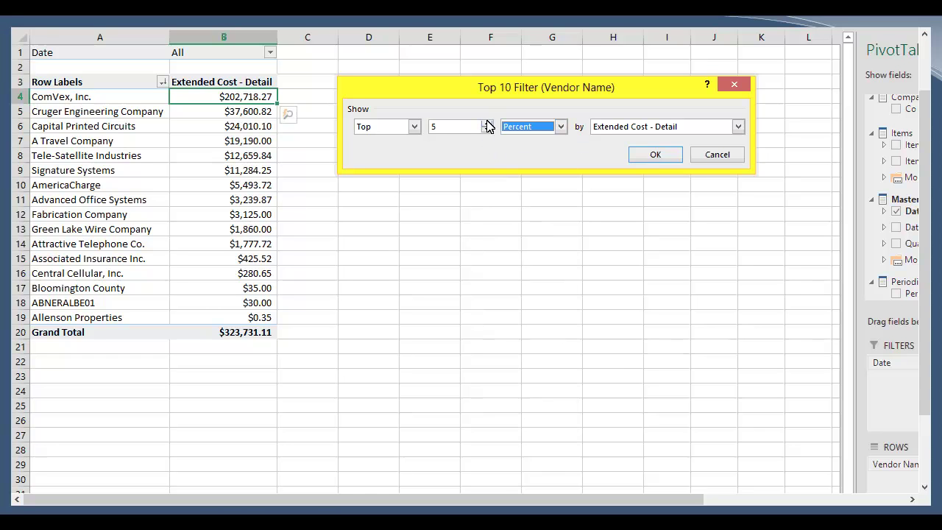
{"action": "left_click", "coordinate": [486, 123]}
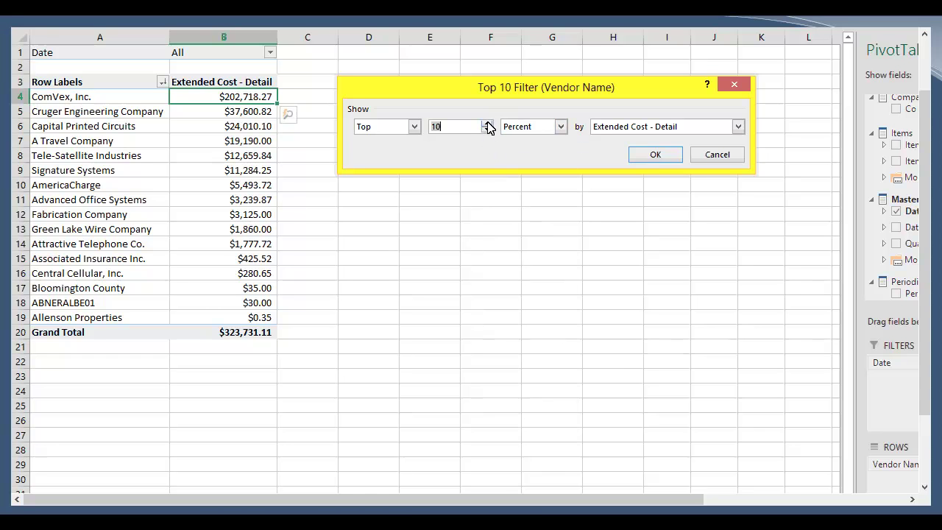
{"action": "left_click", "coordinate": [693, 133]}
{"action": "mouse_move", "coordinate": [738, 152]}
{"action": "left_mouse_down"}
{"action": "mouse_move", "coordinate": [743, 176]}
{"action": "mouse_move", "coordinate": [739, 146]}
{"action": "left_mouse_up"}
{"action": "scroll", "coordinate": [663, 163], "scroll_direction": "up", "scroll_amount": 5}
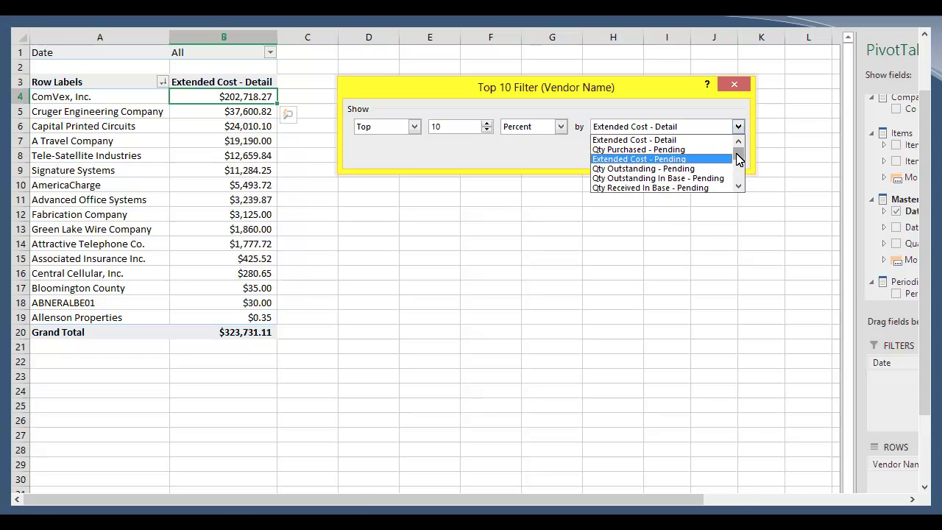
{"action": "left_click", "coordinate": [701, 140]}
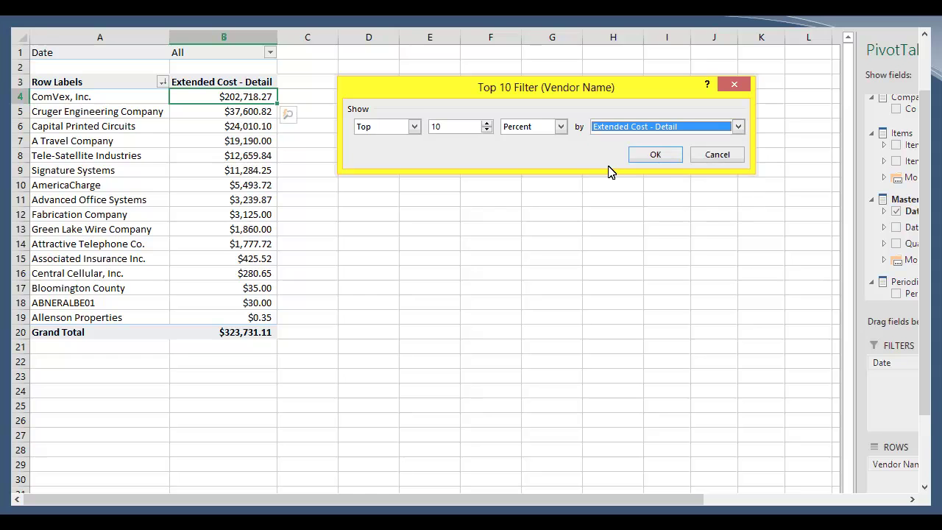
{"action": "left_click", "coordinate": [660, 157]}
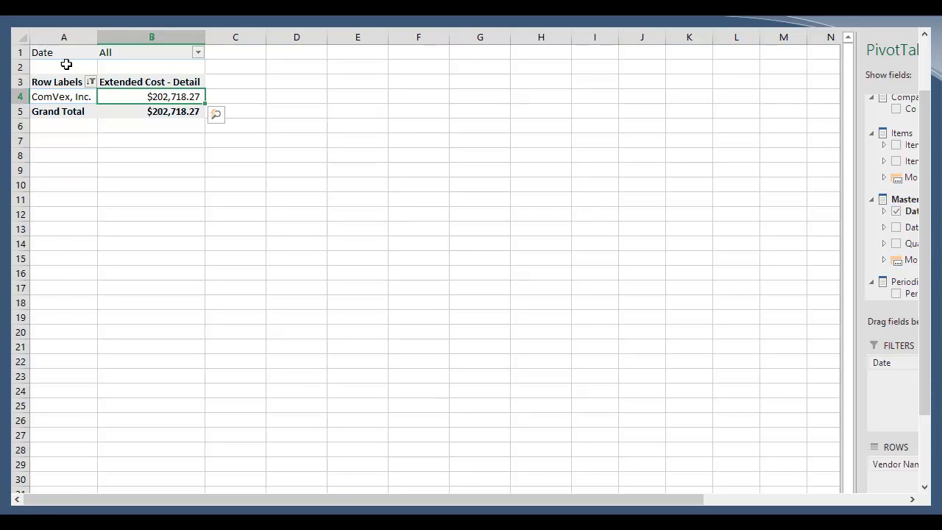
Clear the value filter from Vendor Name
{"action": "left_click", "coordinate": [91, 82]}
{"action": "left_click_drag", "start_coordinate": [191, 302], "coordinate": [204, 223]}
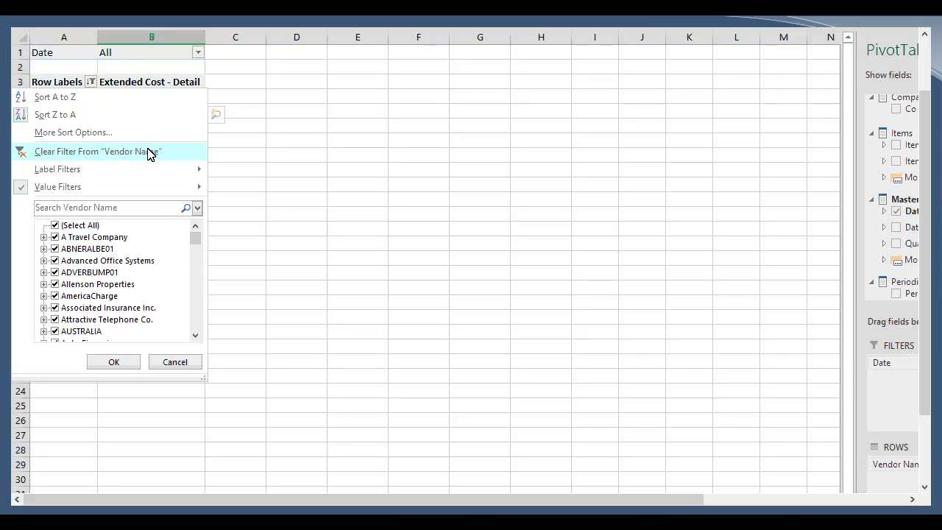
{"action": "left_click", "coordinate": [260, 158]}
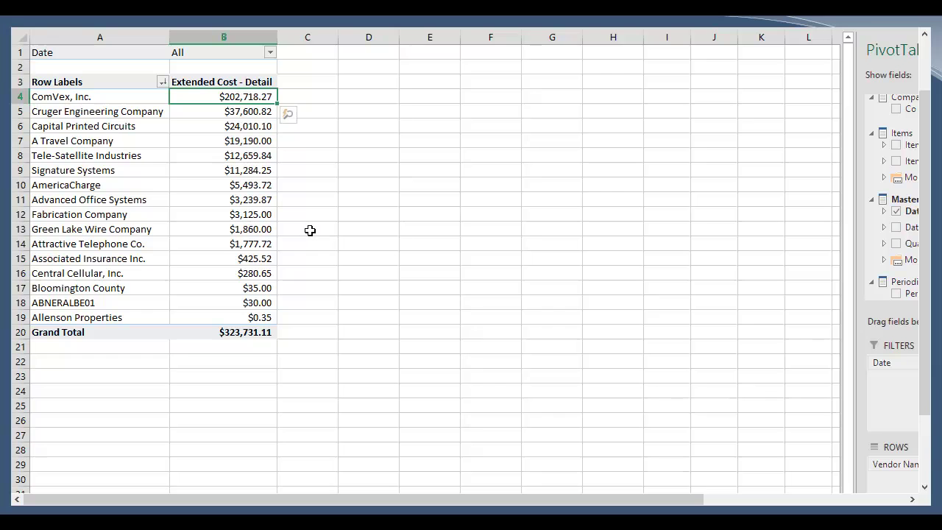
Insert a second PivotTable at E3 from the Purchases Demo connection, with Vendor Name as rows and Extended Cost - Pending as values
{"action": "left_click", "coordinate": [415, 90]}
{"action": "left_click", "coordinate": [415, 76]}
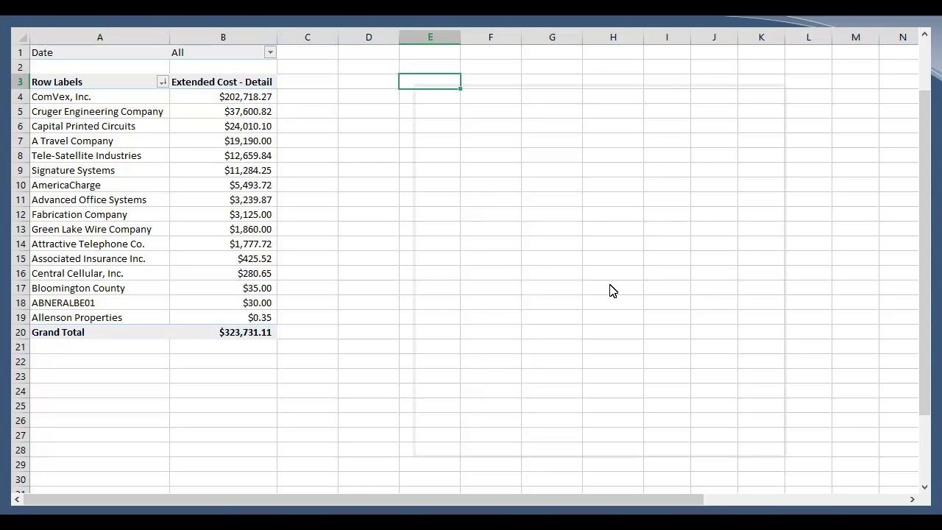
{"action": "left_click", "coordinate": [682, 437]}
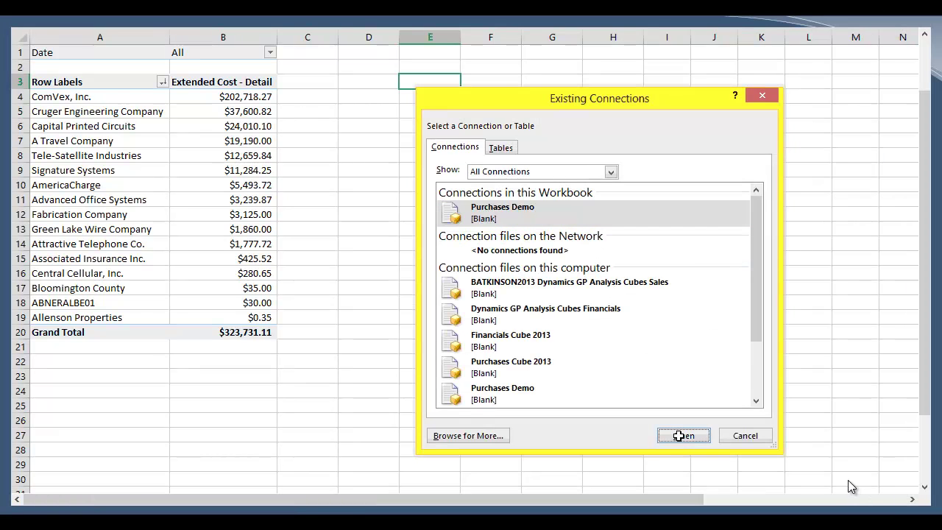
{"action": "key", "text": "Return"}
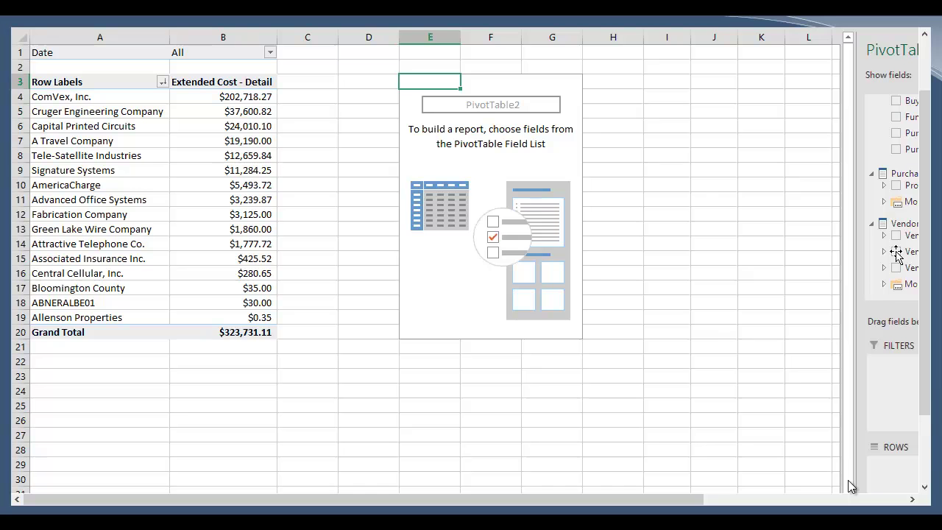
{"action": "left_click", "coordinate": [883, 286]}
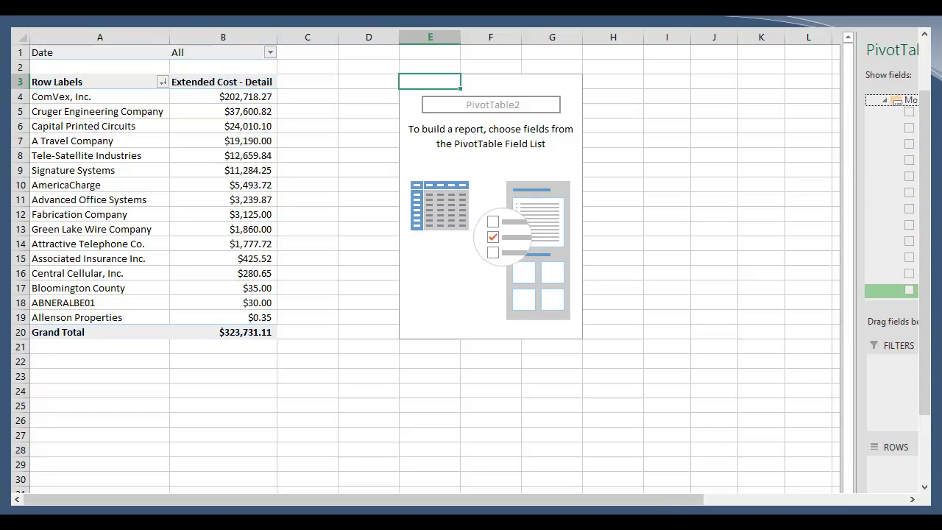
{"action": "left_click_drag", "start_coordinate": [661, 503], "coordinate": [797, 504]}
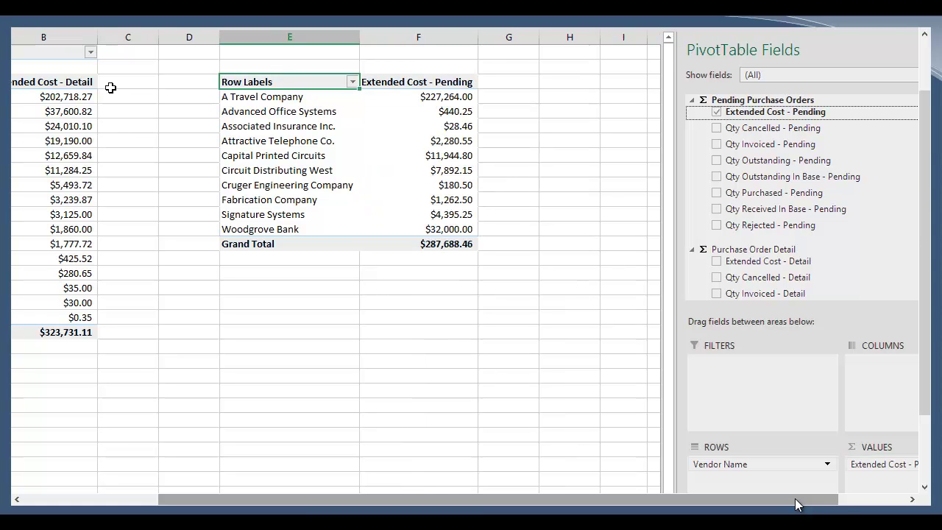
Remove the Date filter from the Extended Cost - Detail PivotTable
{"action": "left_click", "coordinate": [110, 110]}
{"action": "left_click", "coordinate": [44, 51]}
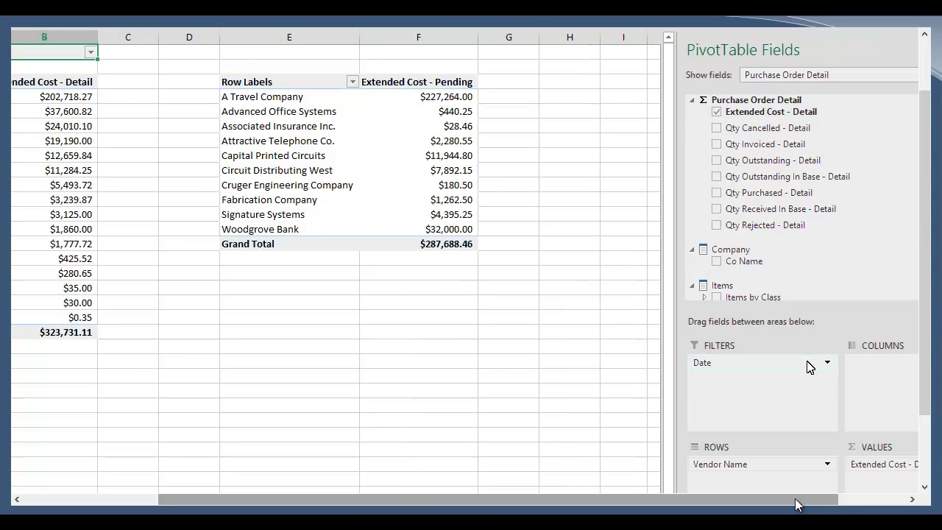
{"action": "left_click_drag", "start_coordinate": [774, 361], "coordinate": [742, 292]}
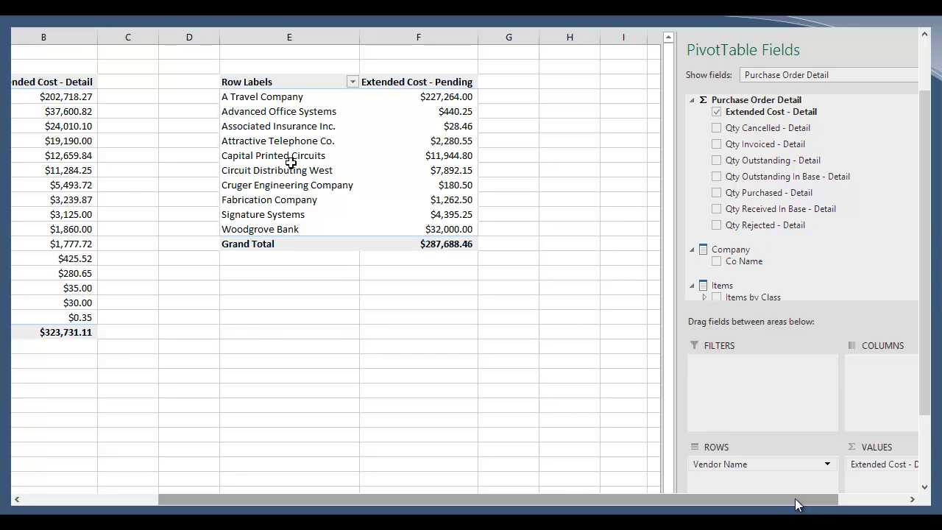
{"action": "left_click", "coordinate": [258, 339]}
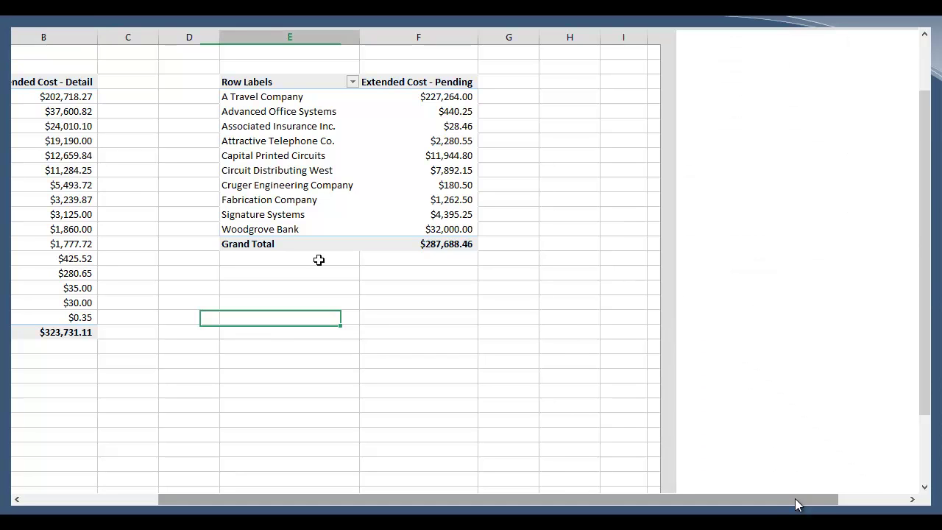
{"action": "left_click_drag", "start_coordinate": [797, 505], "coordinate": [740, 502]}
{"action": "left_click_drag", "start_coordinate": [661, 505], "coordinate": [540, 497]}
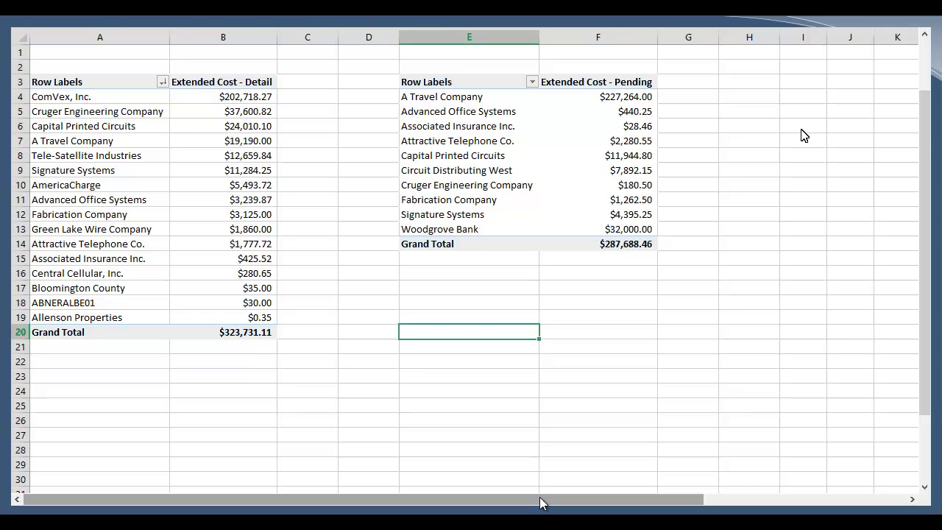
Insert a slicer for Month from the Date hierarchy on the Extended Cost - Pending PivotTable
{"action": "left_click", "coordinate": [96, 17]}
{"action": "left_click", "coordinate": [787, 28]}
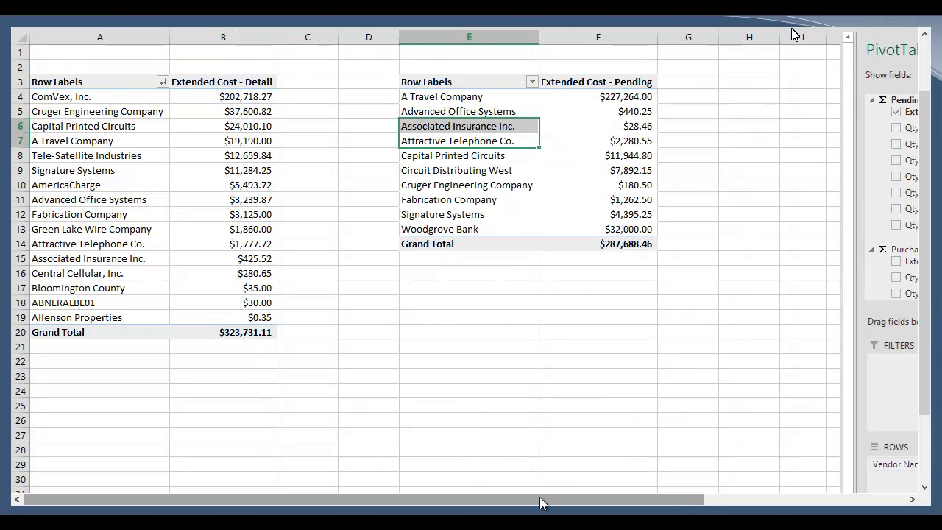
{"action": "left_click", "coordinate": [791, 29]}
{"action": "left_click_drag", "start_coordinate": [540, 501], "coordinate": [653, 510]}
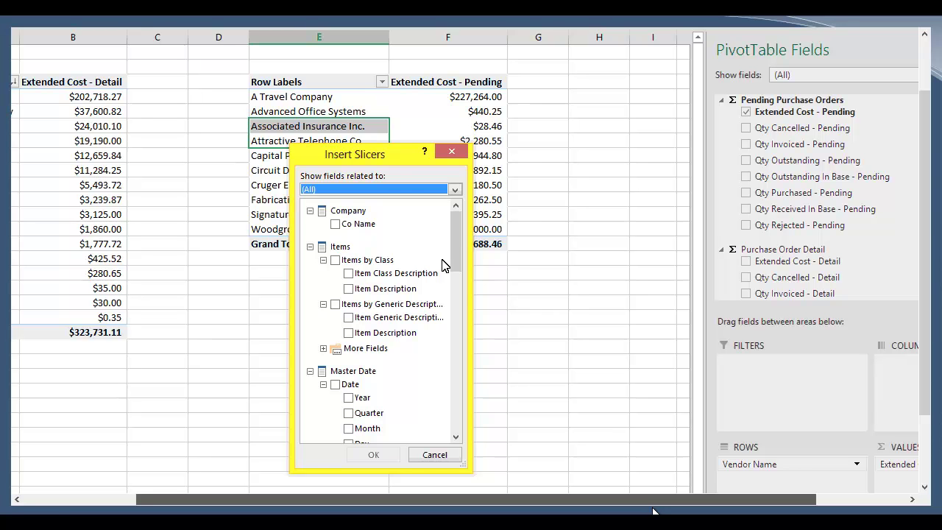
{"action": "mouse_move", "coordinate": [457, 261]}
{"action": "left_mouse_down"}
{"action": "mouse_move", "coordinate": [457, 245]}
{"action": "mouse_move", "coordinate": [450, 305]}
{"action": "mouse_move", "coordinate": [450, 273]}
{"action": "left_mouse_up"}
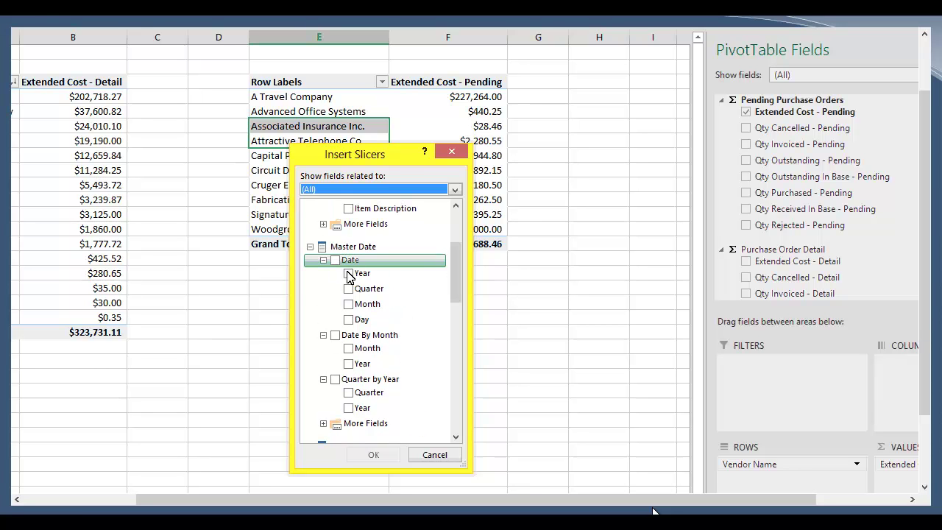
{"action": "left_click", "coordinate": [349, 305]}
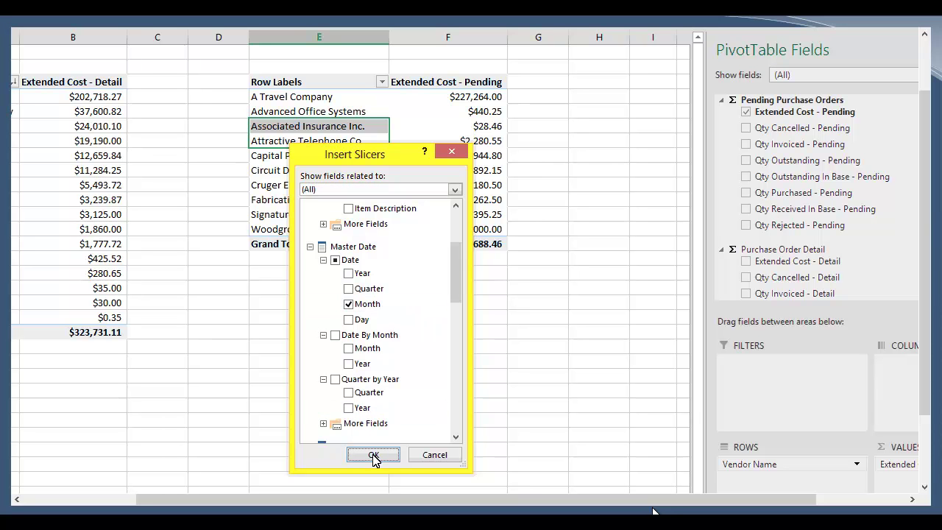
{"action": "left_click", "coordinate": [373, 455]}
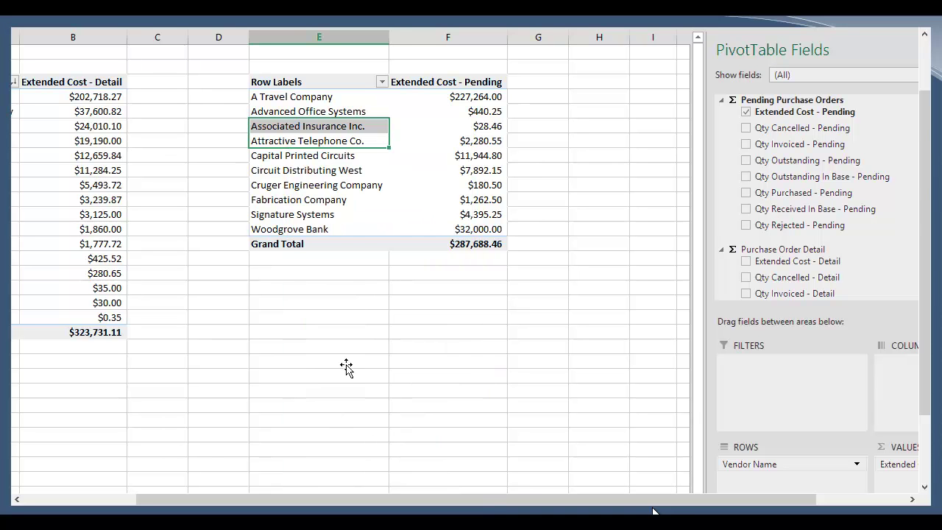
Filter the Extended Cost - Pending PivotTable by April 2014 with the Month slicer, and switch the selection to May 2015
{"action": "left_click_drag", "start_coordinate": [650, 507], "coordinate": [526, 484]}
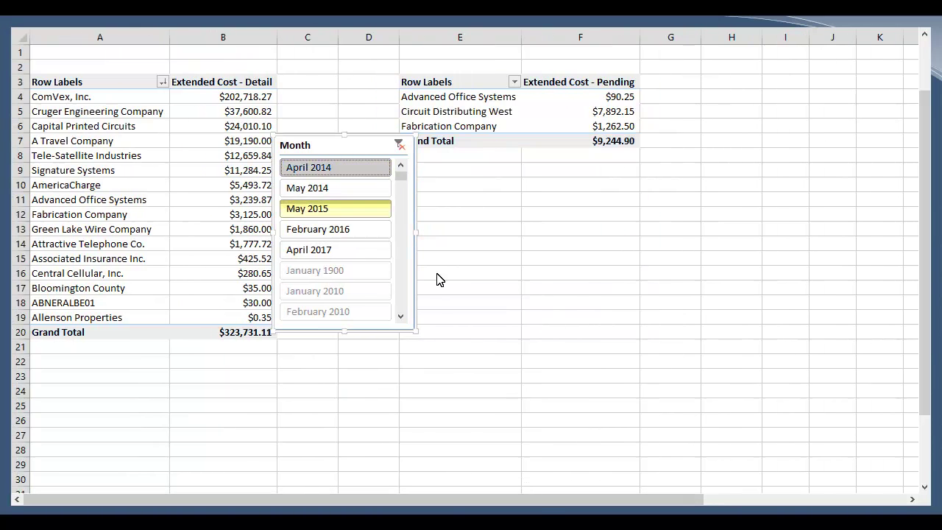
{"action": "left_click", "coordinate": [336, 189]}
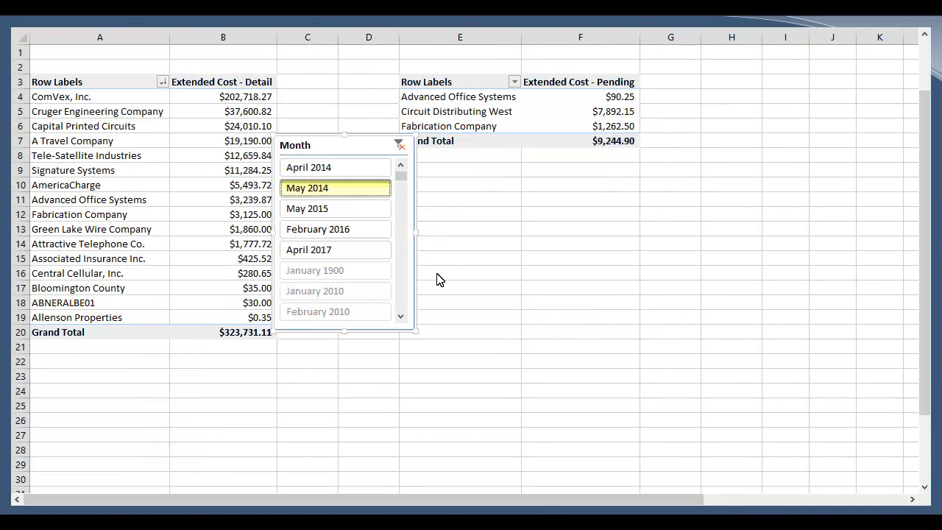
{"action": "left_click", "coordinate": [360, 211]}
{"action": "left_click", "coordinate": [359, 234]}
{"action": "left_click", "coordinate": [357, 249]}
{"action": "left_click", "coordinate": [333, 167]}
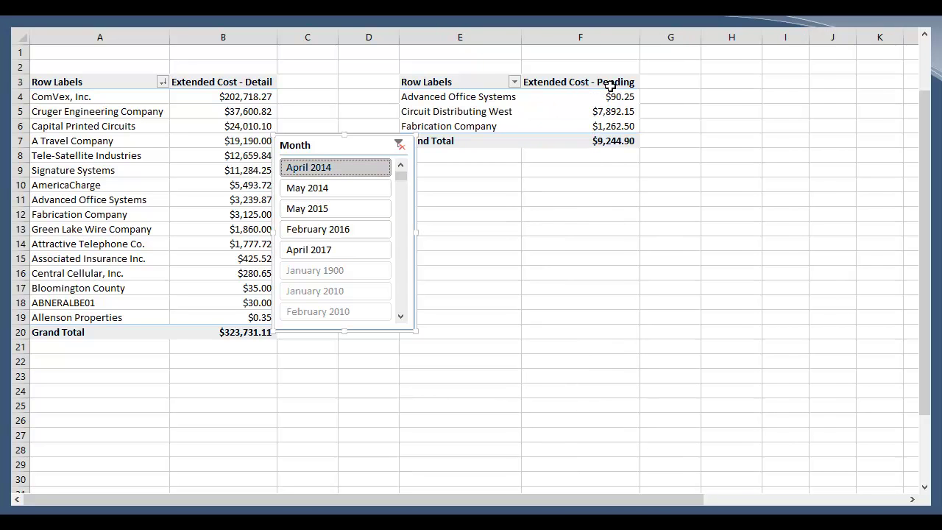
{"action": "left_click", "coordinate": [333, 213]}
Move the Month slicer beside the Extended Cost - Pending PivotTable and set it to hide items with no data
{"action": "left_click_drag", "start_coordinate": [763, 180], "coordinate": [762, 163]}
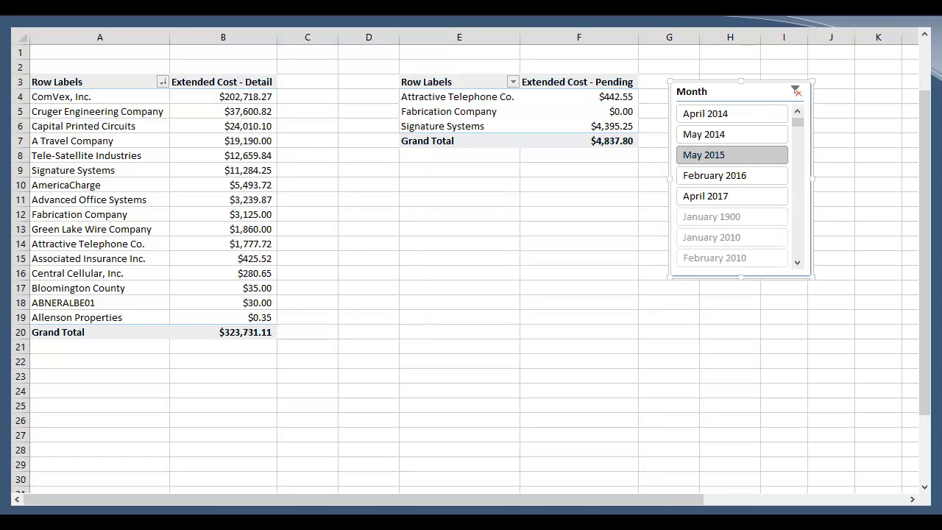
{"action": "left_click_drag", "start_coordinate": [800, 393], "coordinate": [641, 122]}
{"action": "key", "text": "alt+h"}
{"action": "left_click", "coordinate": [703, 305]}
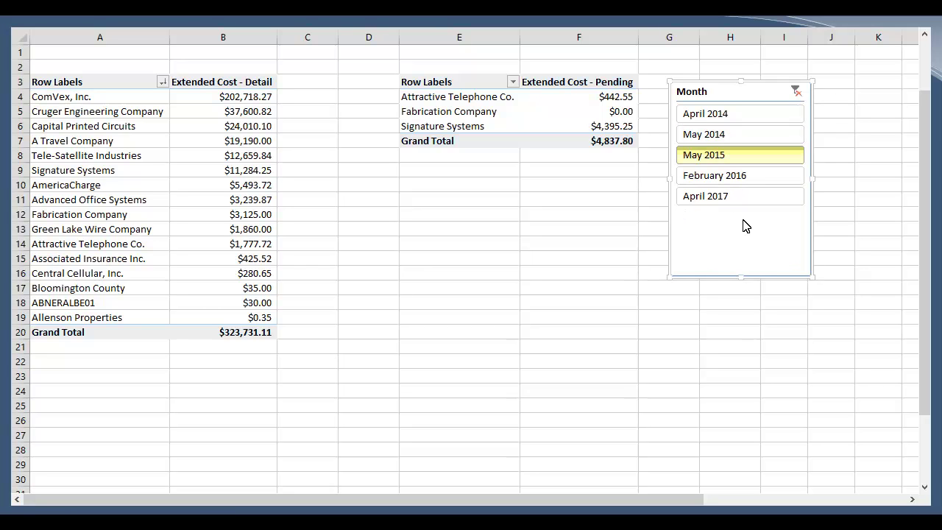
Move the Month slicer between the two PivotTables and connect it to PivotTable1 as well as PivotTable2
{"action": "left_click_drag", "start_coordinate": [717, 92], "coordinate": [393, 253]}
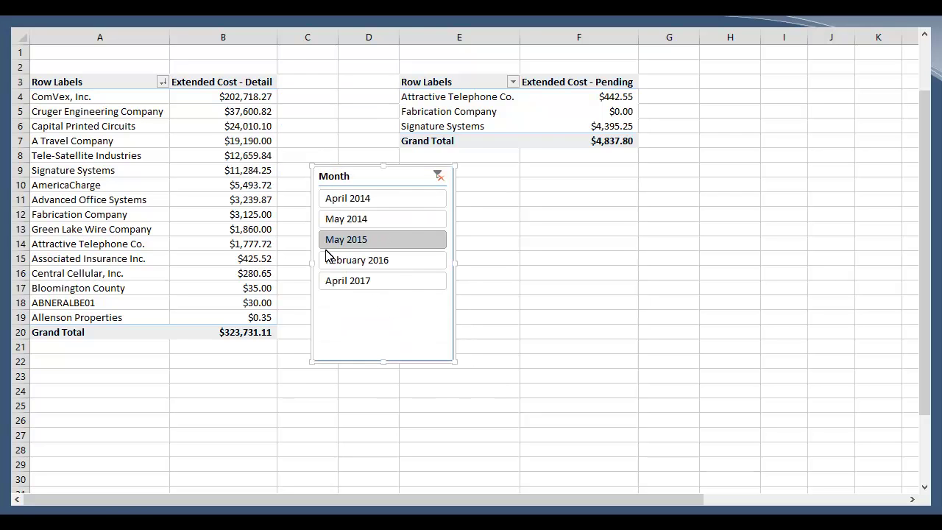
{"action": "right_click", "coordinate": [383, 243]}
{"action": "left_click", "coordinate": [295, 204]}
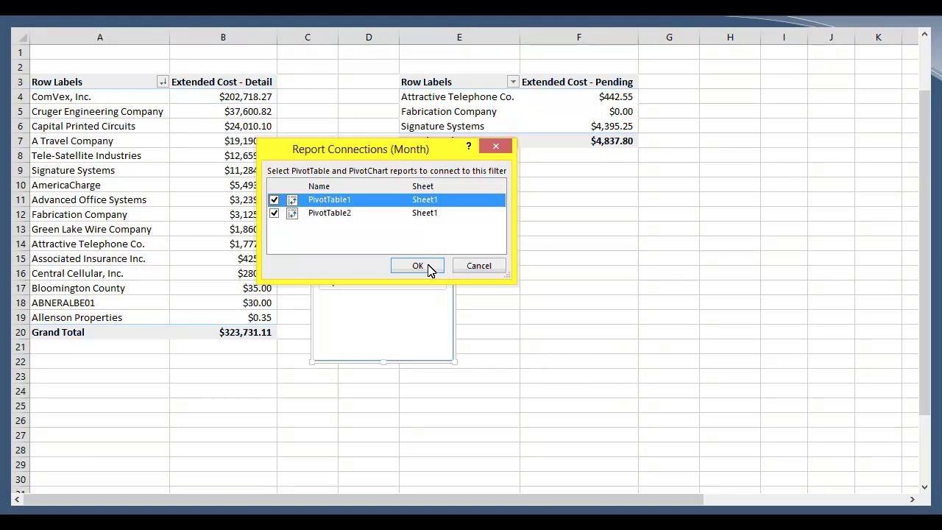
{"action": "left_click", "coordinate": [426, 269]}
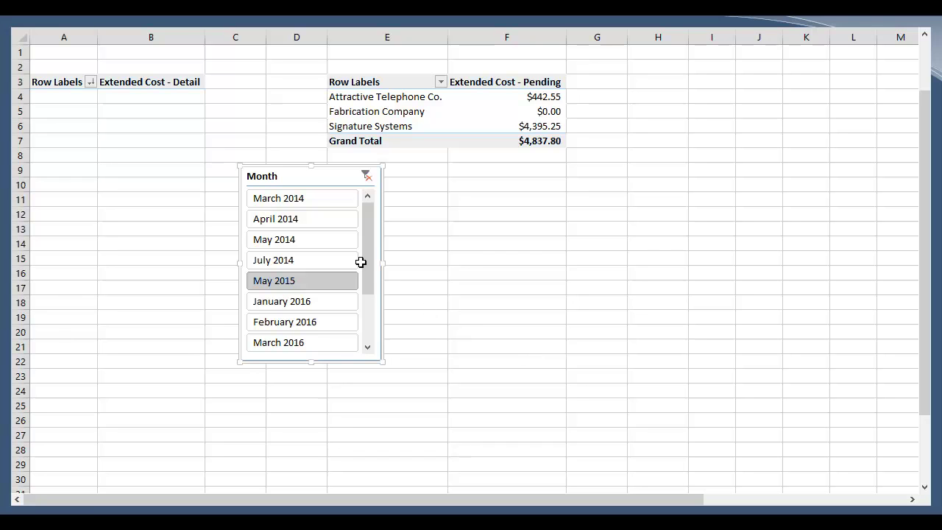
Filter both PivotTables by February 2016 with the Month slicer, and switch the selection to April 2014
{"action": "left_click_drag", "start_coordinate": [370, 253], "coordinate": [363, 315]}
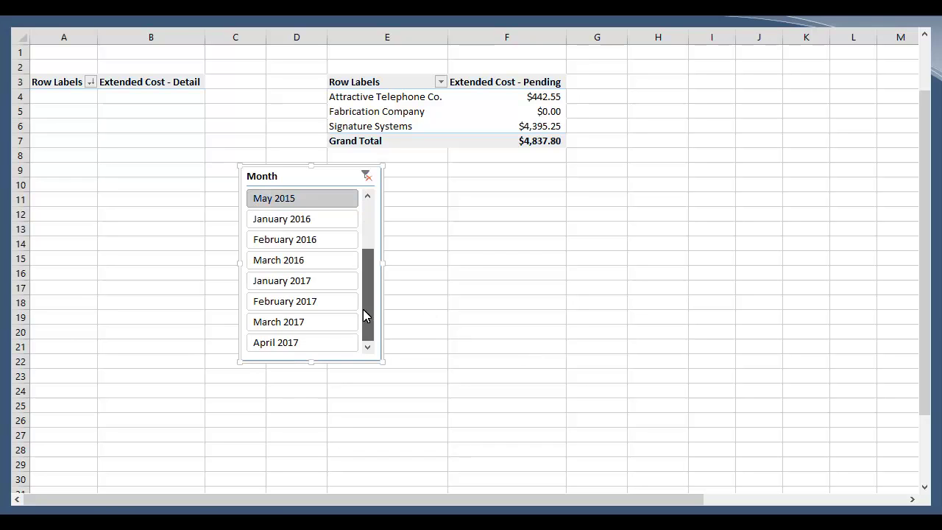
{"action": "left_click", "coordinate": [301, 241]}
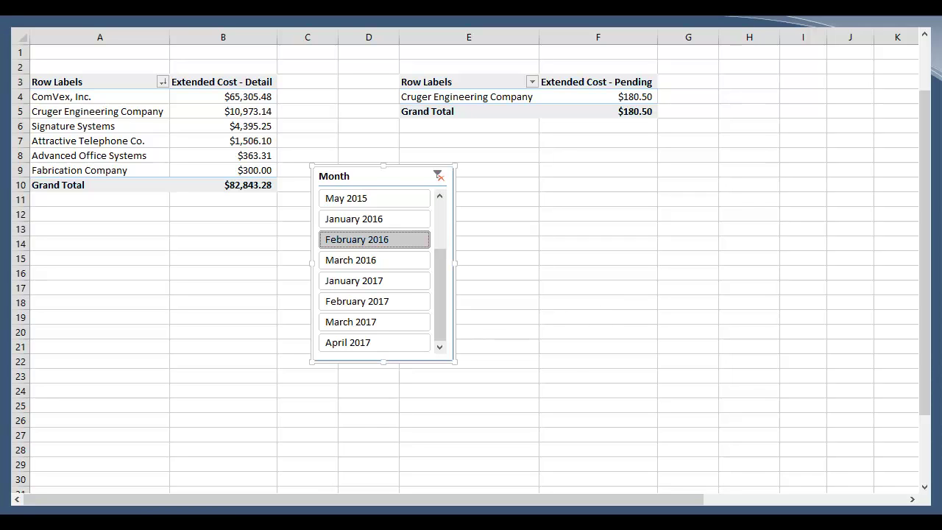
{"action": "scroll", "coordinate": [431, 232], "scroll_direction": "up", "scroll_amount": 2}
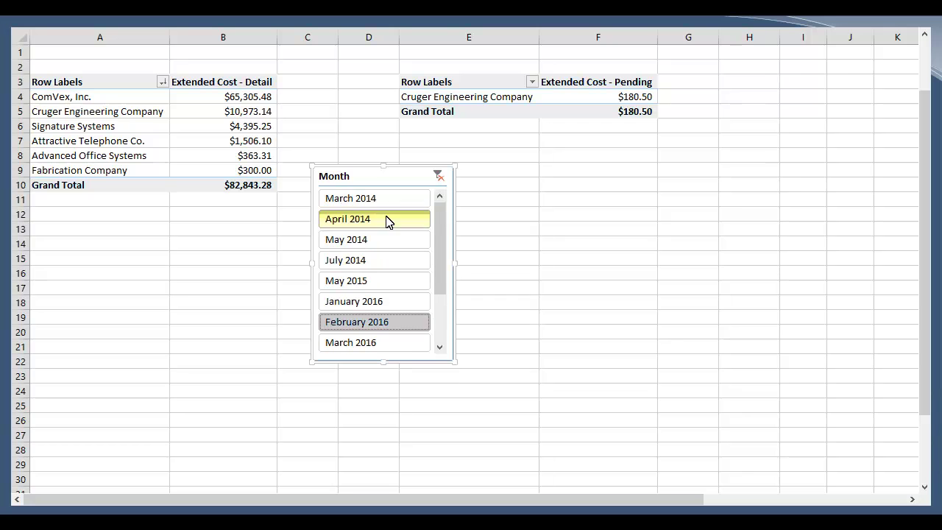
{"action": "left_click", "coordinate": [379, 221]}
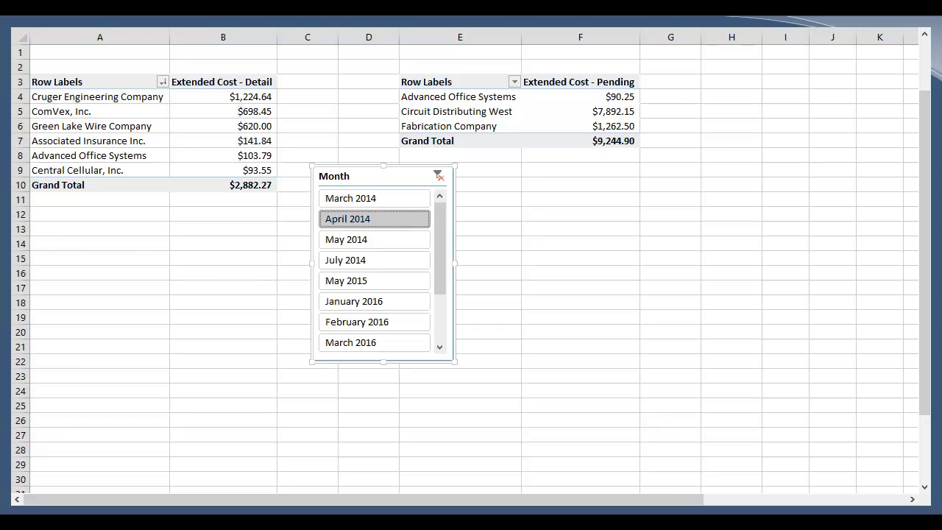
Build a PivotTable of Extended Price - Pending by Customer Name on a blank worksheet, using an existing connection to the Pending Sales Orders data
{"action": "key", "text": "ctrl+Page_Down"}
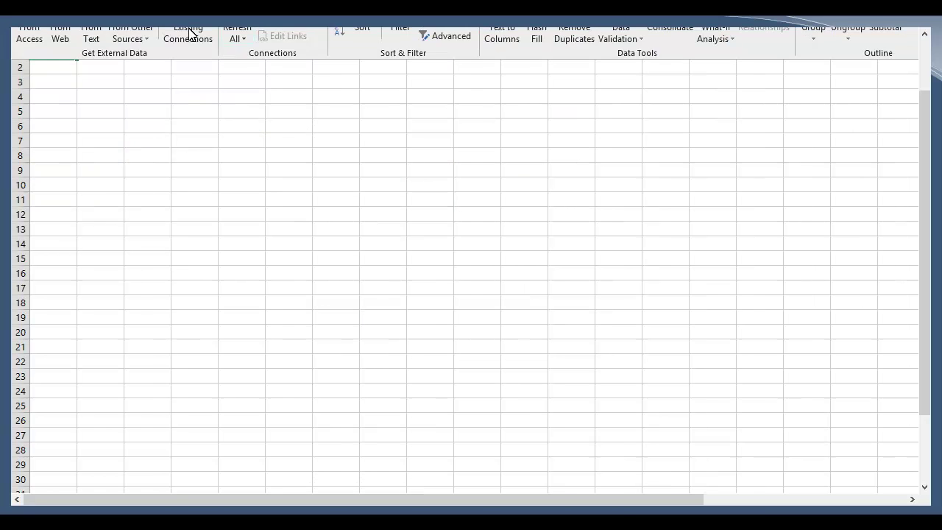
{"action": "left_click", "coordinate": [194, 31]}
{"action": "left_click", "coordinate": [764, 99]}
{"action": "left_click_drag", "start_coordinate": [923, 399], "coordinate": [923, 319]}
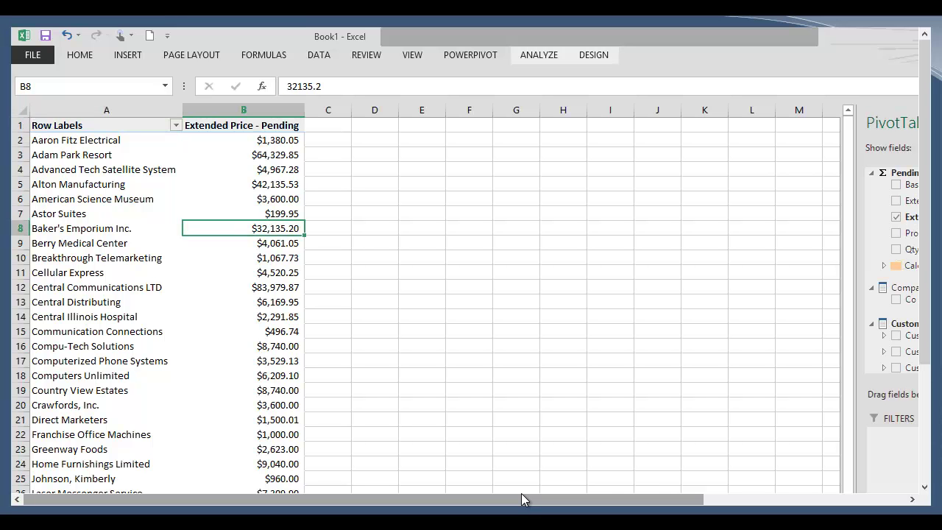
Add the Month field from Master Date as the columns of the Extended Price - Pending PivotTable
{"action": "left_click_drag", "start_coordinate": [522, 493], "coordinate": [722, 494]}
{"action": "left_click_drag", "start_coordinate": [913, 324], "coordinate": [904, 361]}
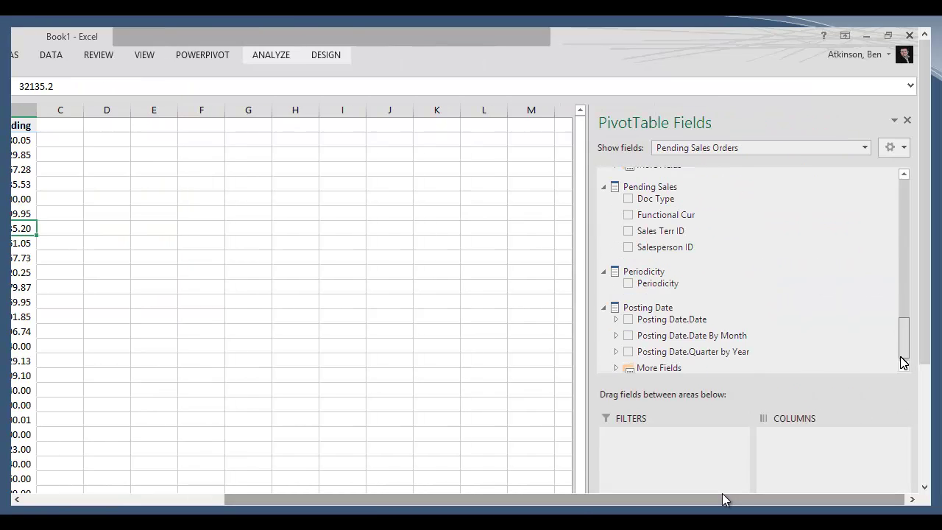
{"action": "scroll", "coordinate": [904, 361], "scroll_direction": "up", "scroll_amount": 5}
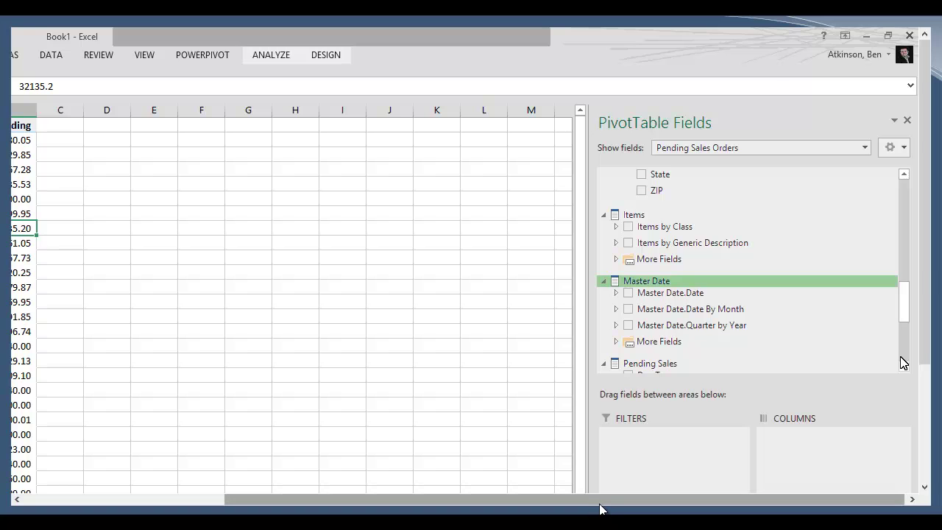
{"action": "left_click", "coordinate": [617, 343]}
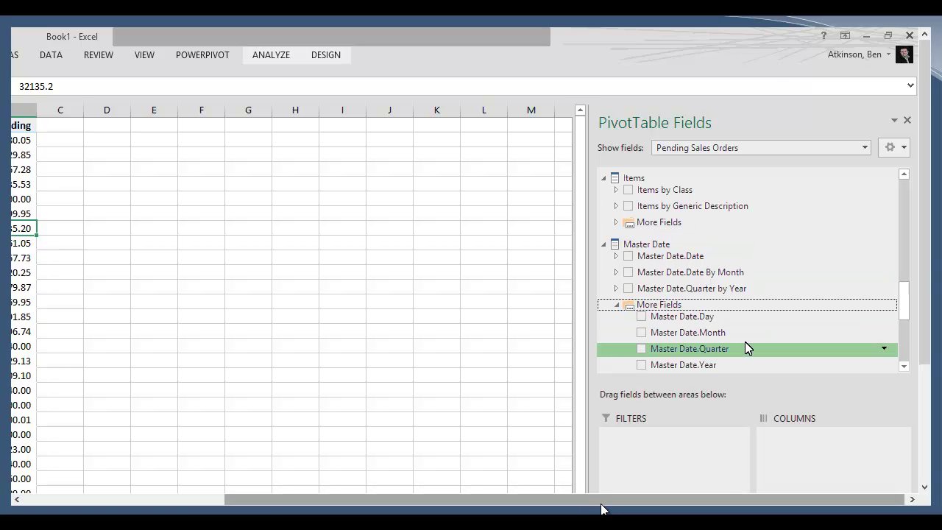
{"action": "left_click_drag", "start_coordinate": [721, 368], "coordinate": [840, 453]}
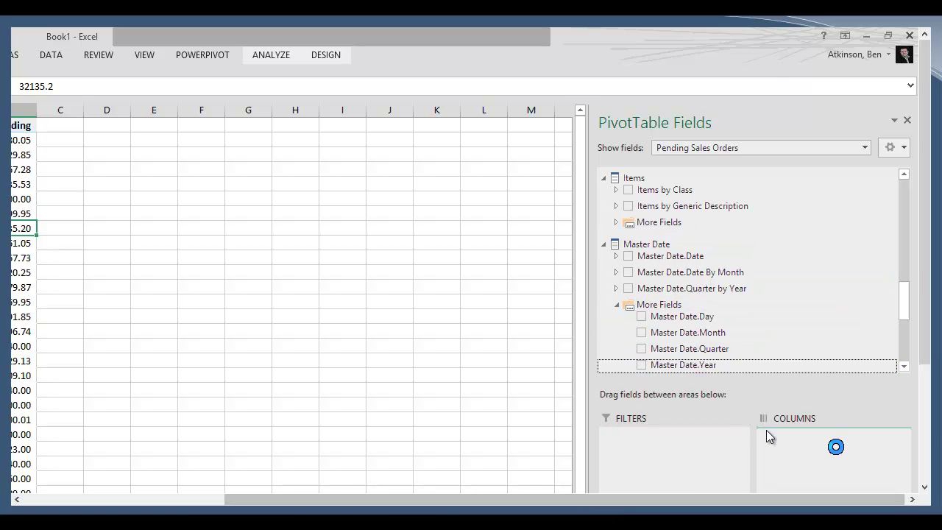
{"action": "scroll", "coordinate": [930, 365], "scroll_direction": "down", "scroll_amount": 1}
{"action": "left_click_drag", "start_coordinate": [929, 365], "coordinate": [929, 412]}
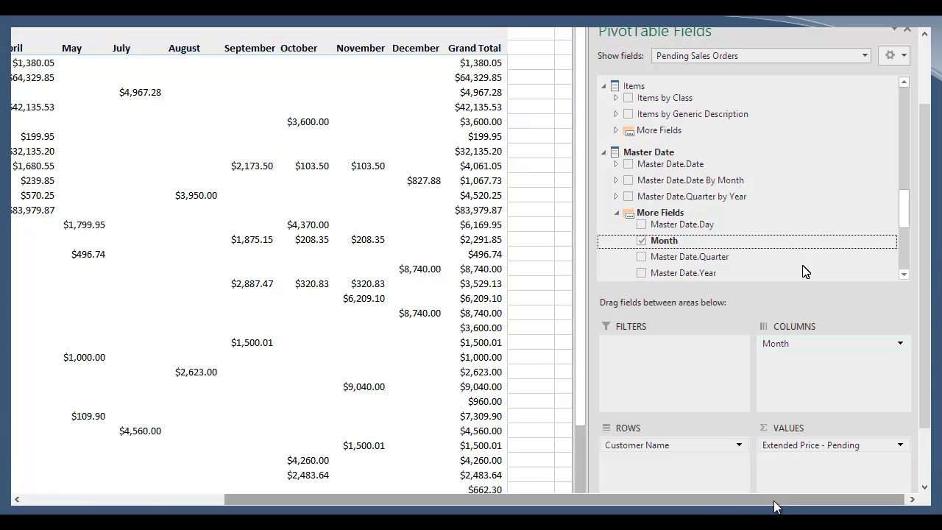
Start creating line sparklines for the Extended Price - Pending PivotTable, using B3:J41 as the data range
{"action": "left_click_drag", "start_coordinate": [773, 501], "coordinate": [572, 501]}
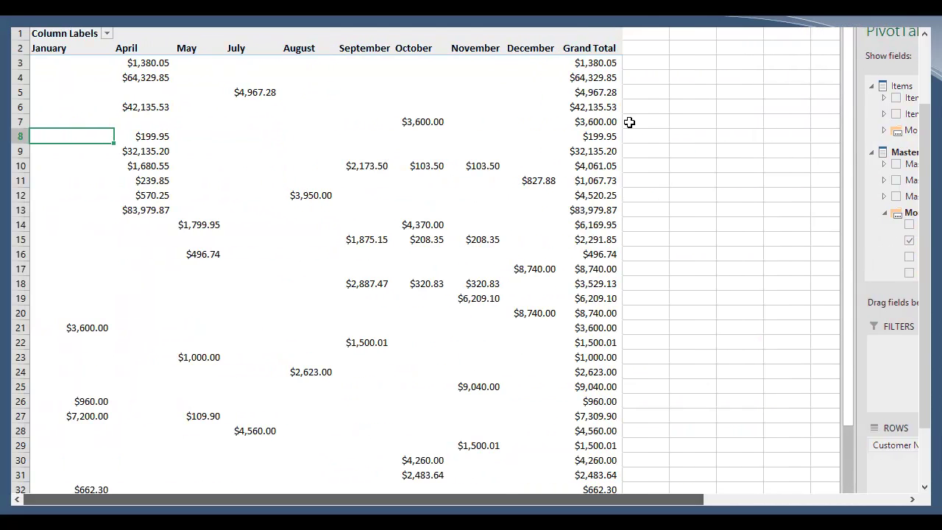
{"action": "left_click", "coordinate": [598, 63]}
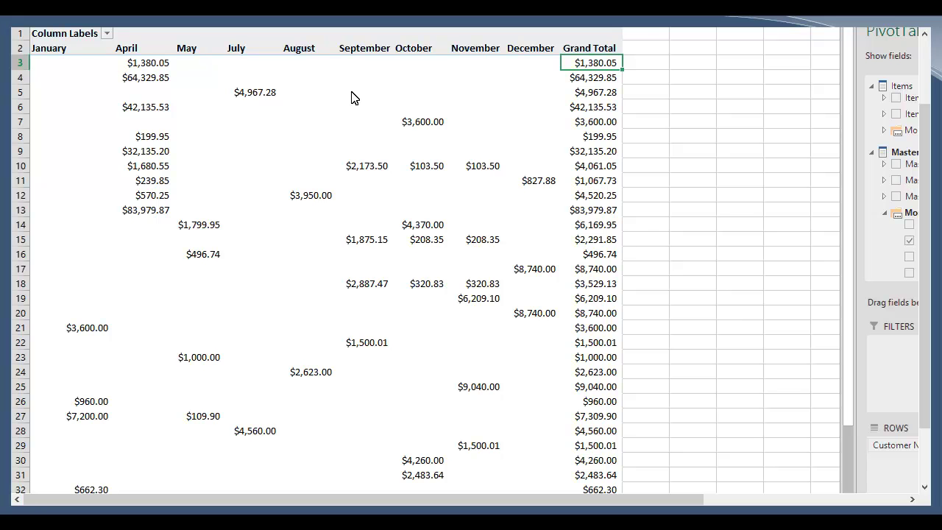
{"action": "left_click_drag", "start_coordinate": [927, 394], "coordinate": [925, 262]}
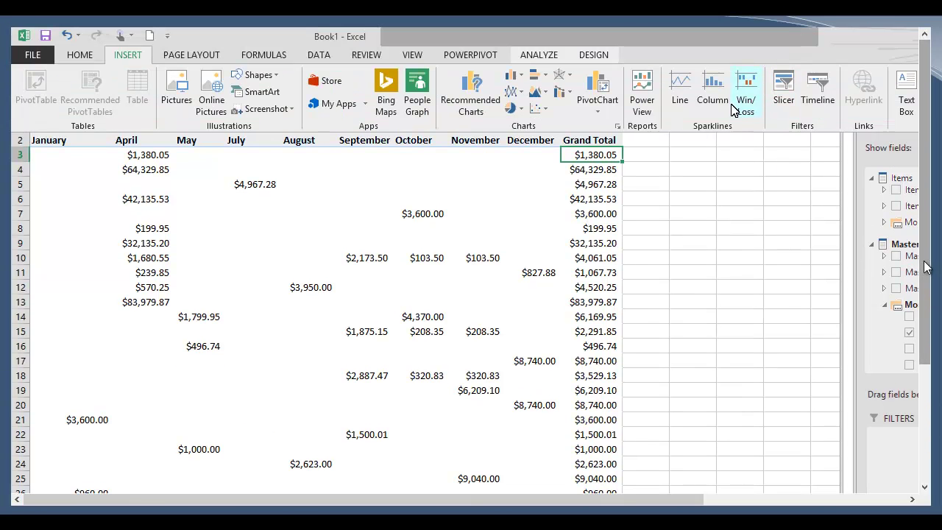
{"action": "left_click", "coordinate": [681, 102]}
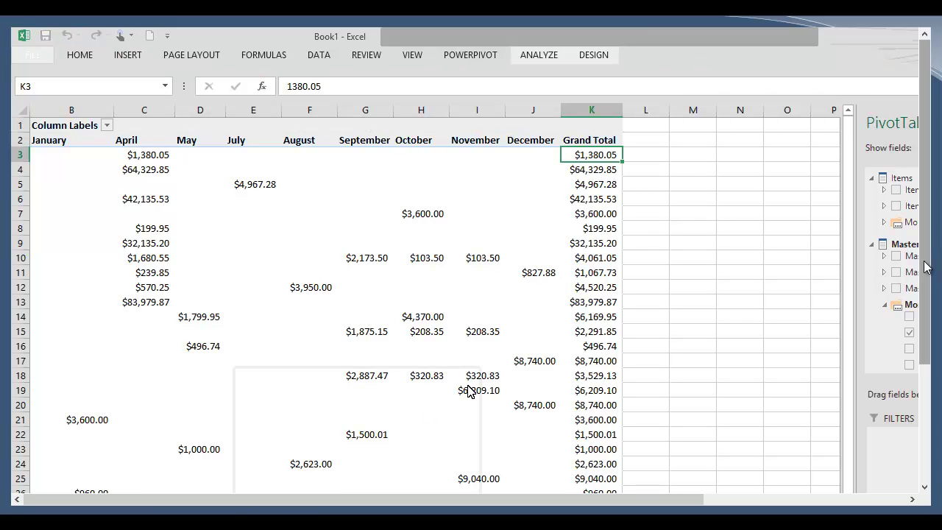
{"action": "left_click_drag", "start_coordinate": [144, 155], "coordinate": [225, 494]}
{"action": "left_click", "coordinate": [461, 404]}
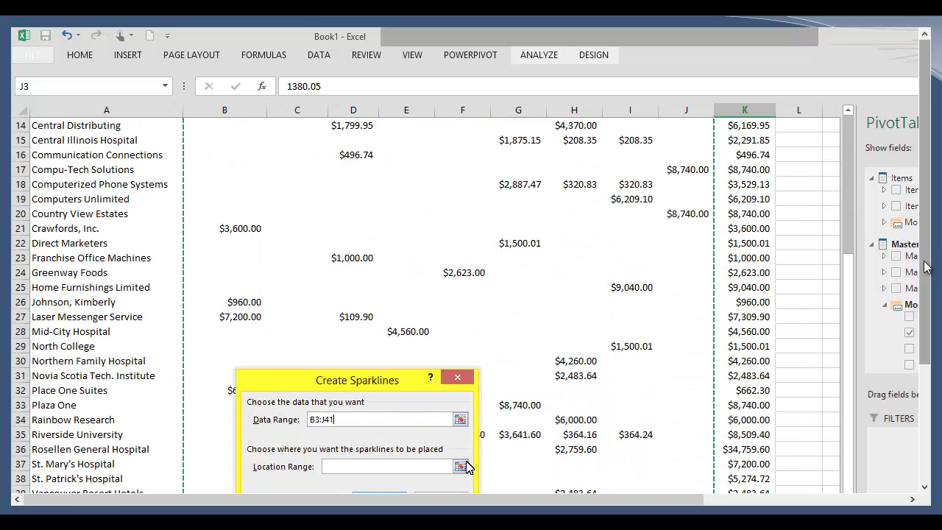
Set the sparkline location range to the Grand Total cells K3:K41 and create the line sparklines
{"action": "left_click", "coordinate": [460, 466]}
{"action": "scroll", "coordinate": [515, 221], "scroll_direction": "up", "scroll_amount": 5}
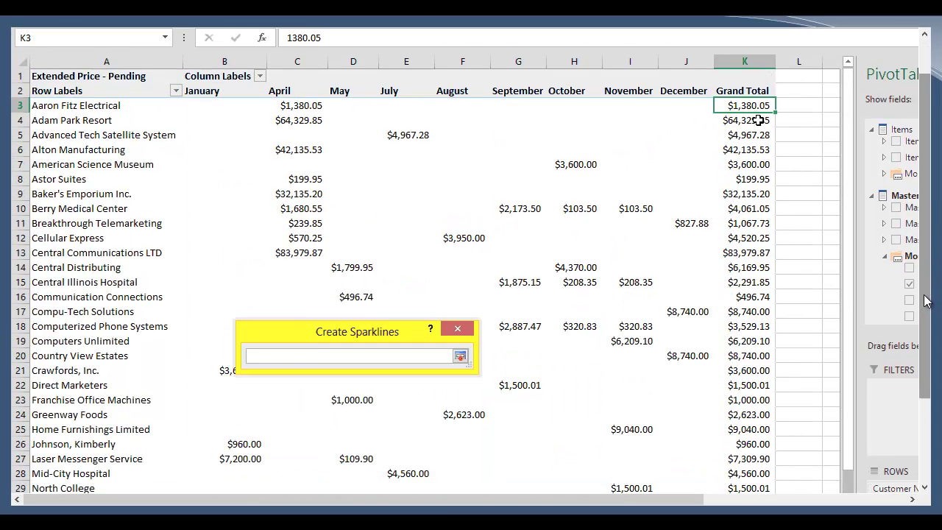
{"action": "left_click_drag", "start_coordinate": [756, 106], "coordinate": [743, 283]}
{"action": "left_click_drag", "start_coordinate": [926, 300], "coordinate": [926, 300]}
{"action": "left_click", "coordinate": [460, 356]}
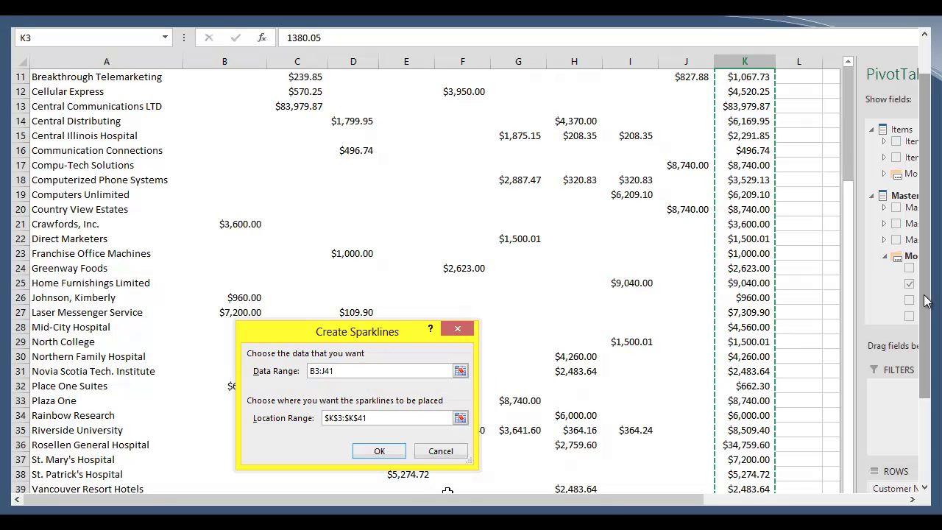
{"action": "left_click", "coordinate": [391, 450]}
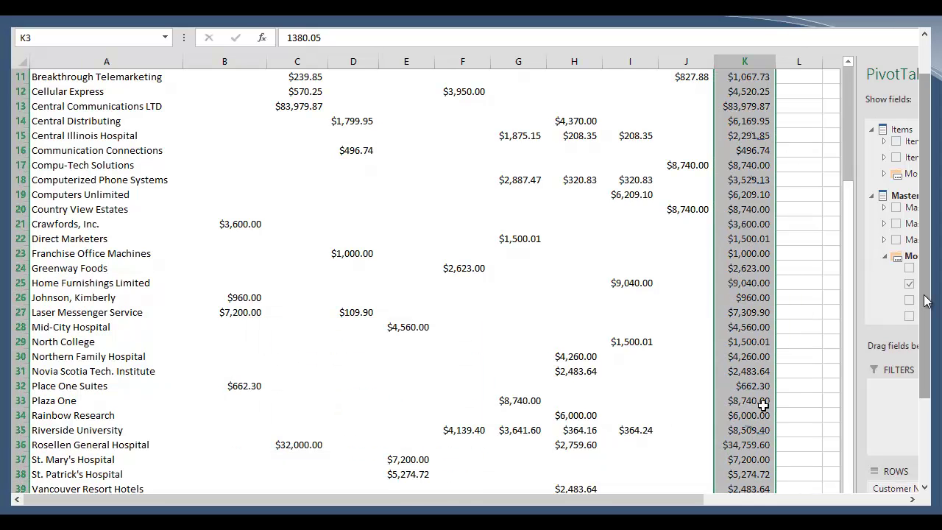
Examine the sparklines in the Grand Total column against the monthly amounts in the Berry Medical Center row
{"action": "scroll", "coordinate": [773, 376], "scroll_direction": "up", "scroll_amount": 4}
{"action": "left_click", "coordinate": [806, 298]}
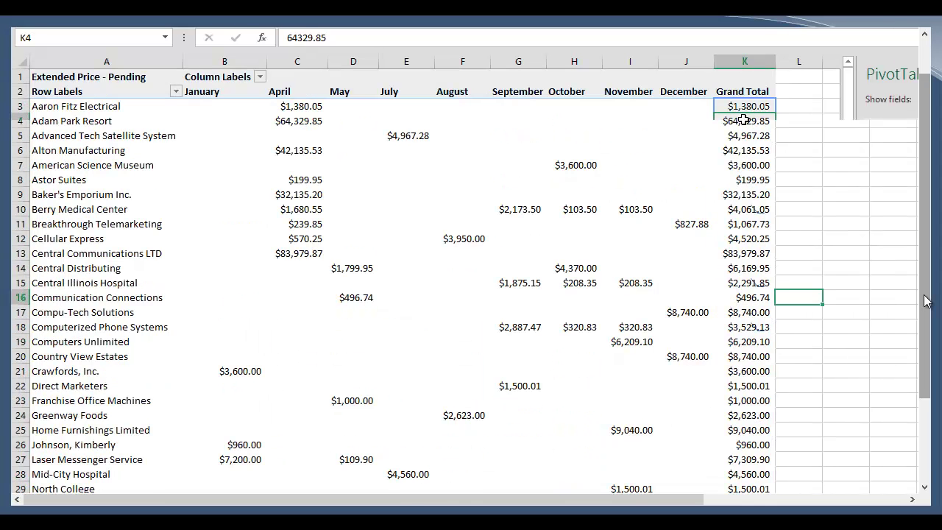
{"action": "left_click", "coordinate": [810, 227]}
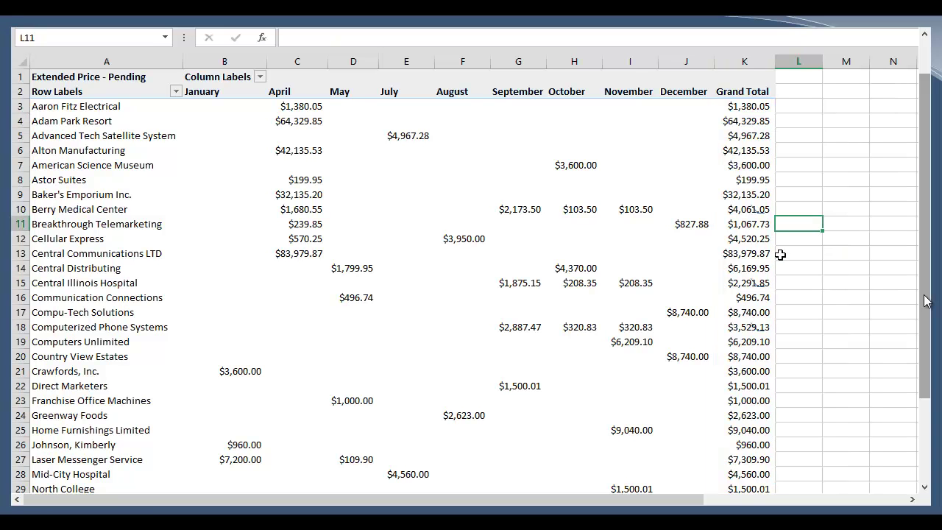
{"action": "left_click", "coordinate": [751, 210]}
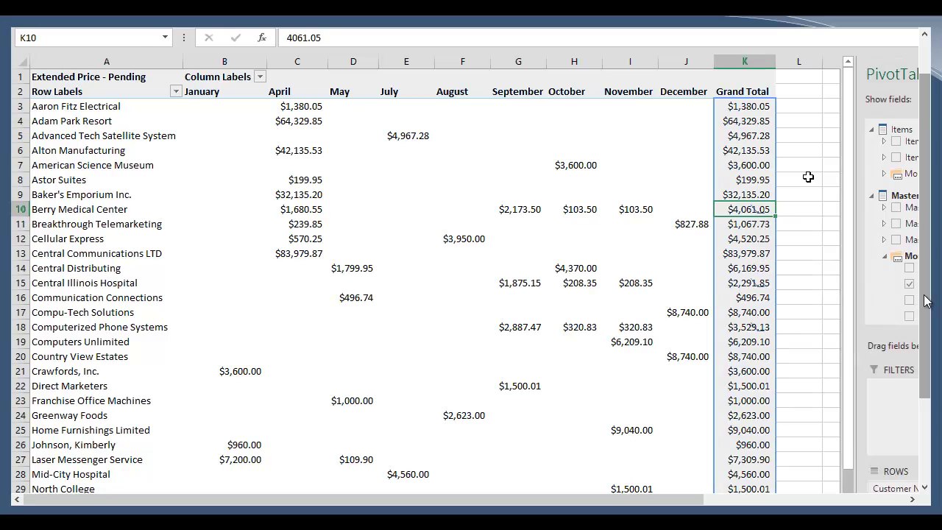
{"action": "left_click", "coordinate": [807, 203]}
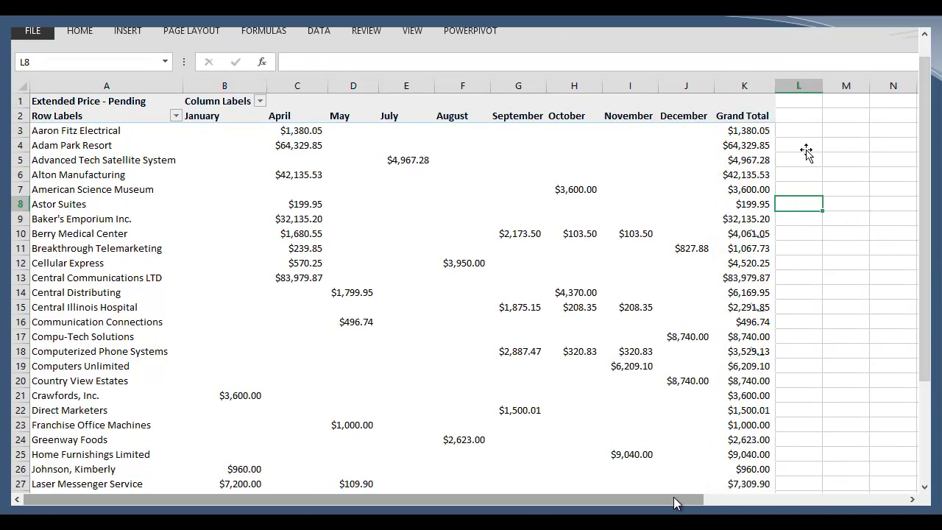
{"action": "left_click", "coordinate": [302, 219]}
{"action": "left_click_drag", "start_coordinate": [335, 232], "coordinate": [613, 238]}
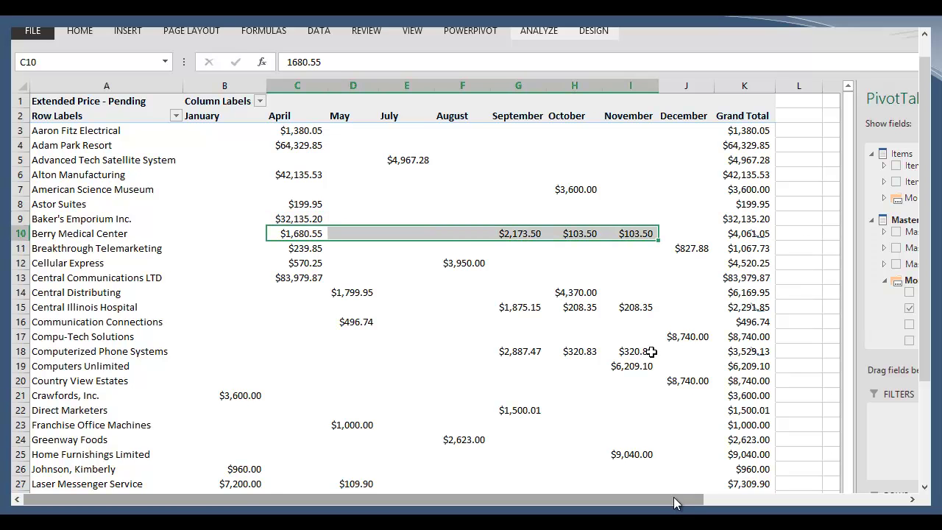
{"action": "left_click", "coordinate": [832, 320]}
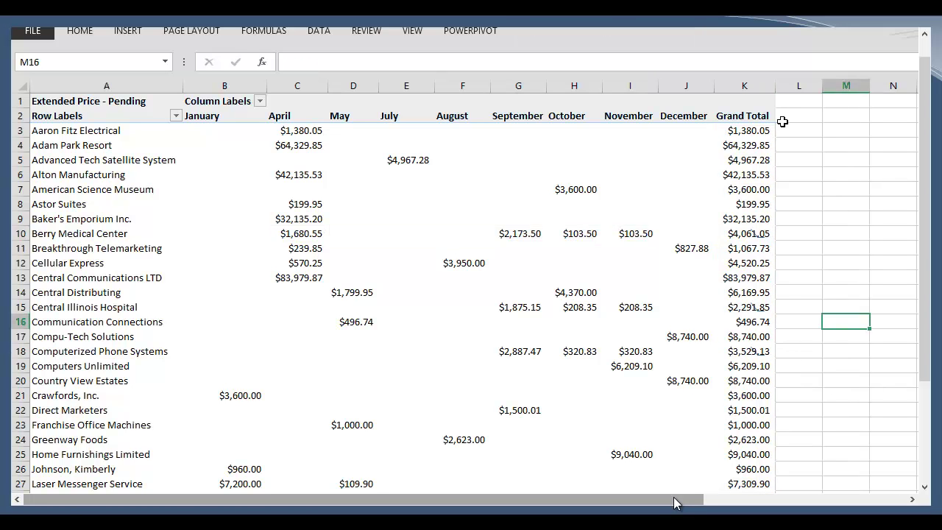
Create line sparklines of B3:J41 in the empty column beside Grand Total, L3:L41, and review them for each customer
{"action": "left_click_drag", "start_coordinate": [795, 133], "coordinate": [789, 190]}
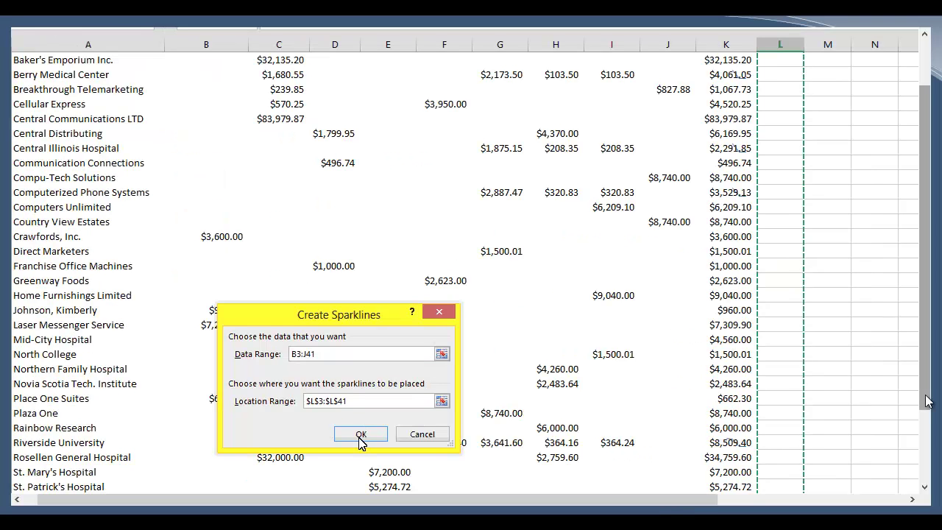
{"action": "key", "text": "Return"}
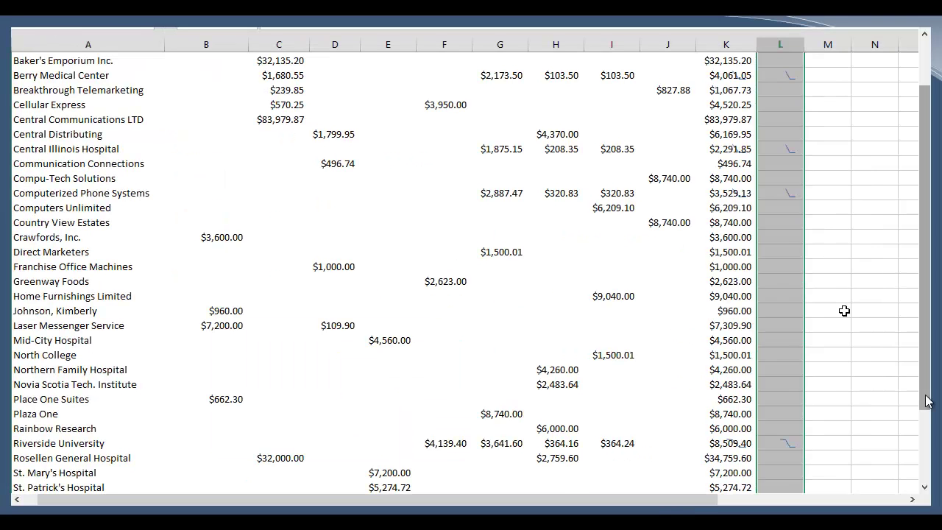
{"action": "left_click", "coordinate": [844, 311]}
{"action": "scroll", "coordinate": [875, 276], "scroll_direction": "down", "scroll_amount": 3}
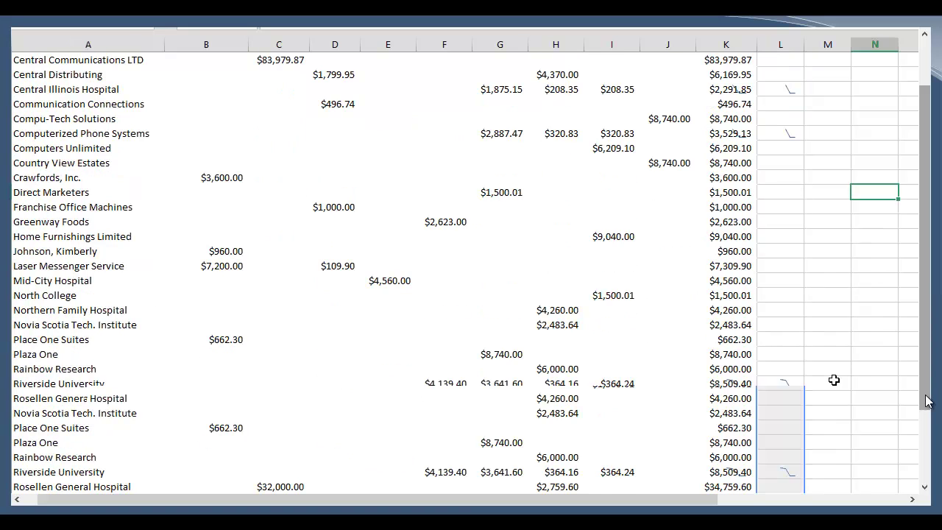
{"action": "left_click", "coordinate": [784, 383]}
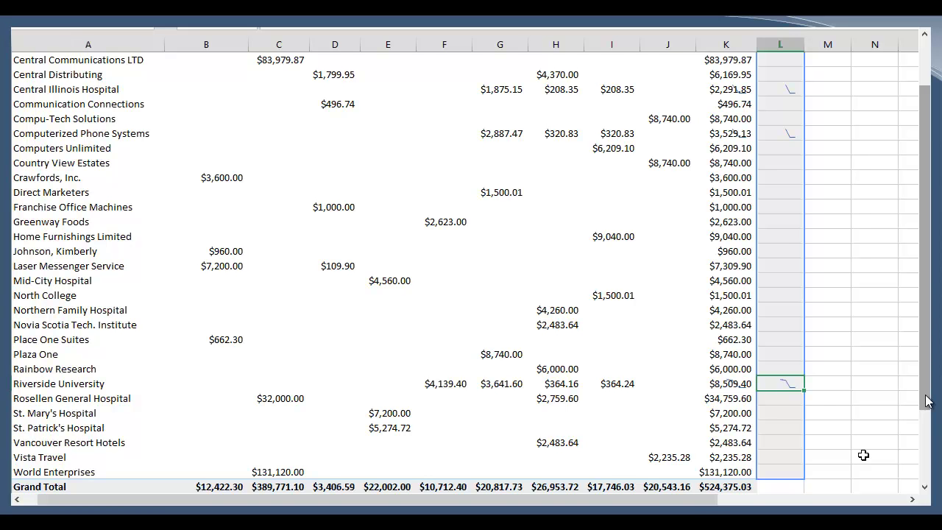
{"action": "left_click", "coordinate": [862, 456]}
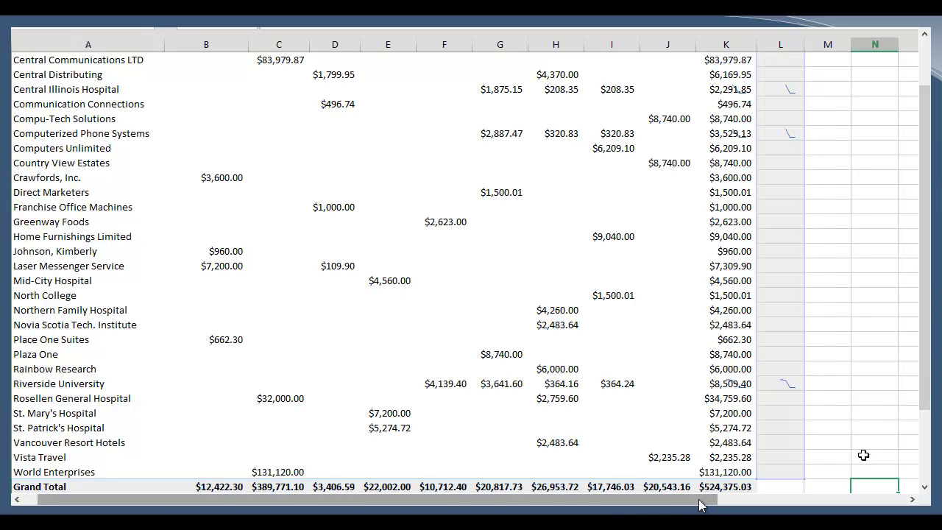
{"action": "scroll", "coordinate": [882, 451], "scroll_direction": "up", "scroll_amount": 4}
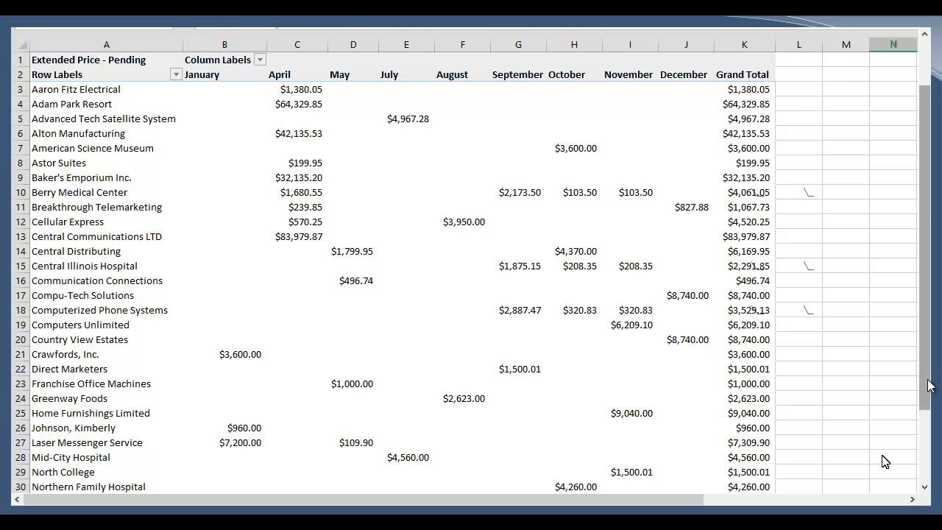
Filter the vendor PivotTables to March through May 2014 and place a pie PivotChart of Extended Cost - Detail by vendor below the detail table
{"action": "left_click_drag", "start_coordinate": [929, 355], "coordinate": [926, 287]}
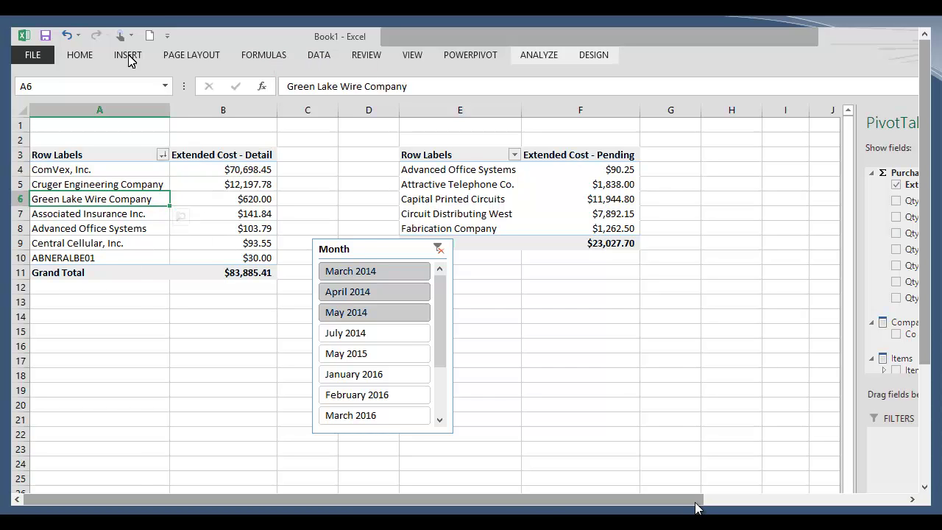
{"action": "scroll", "coordinate": [697, 507], "scroll_direction": "right", "scroll_amount": 1}
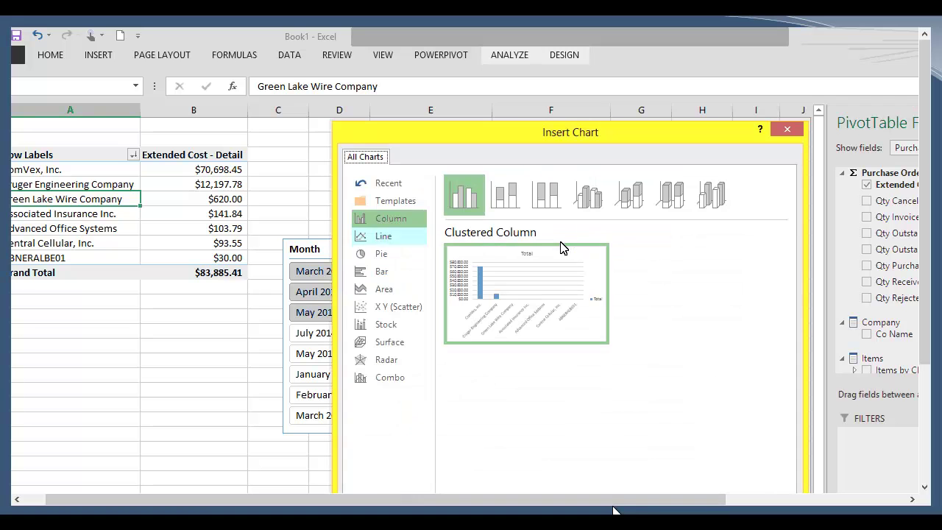
{"action": "left_click_drag", "start_coordinate": [925, 340], "coordinate": [926, 388]}
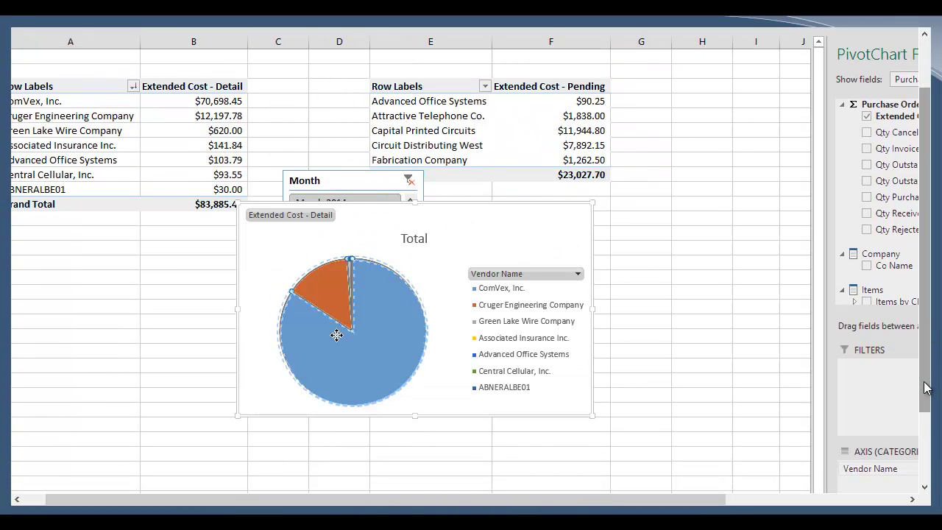
{"action": "left_click_drag", "start_coordinate": [709, 496], "coordinate": [648, 501]}
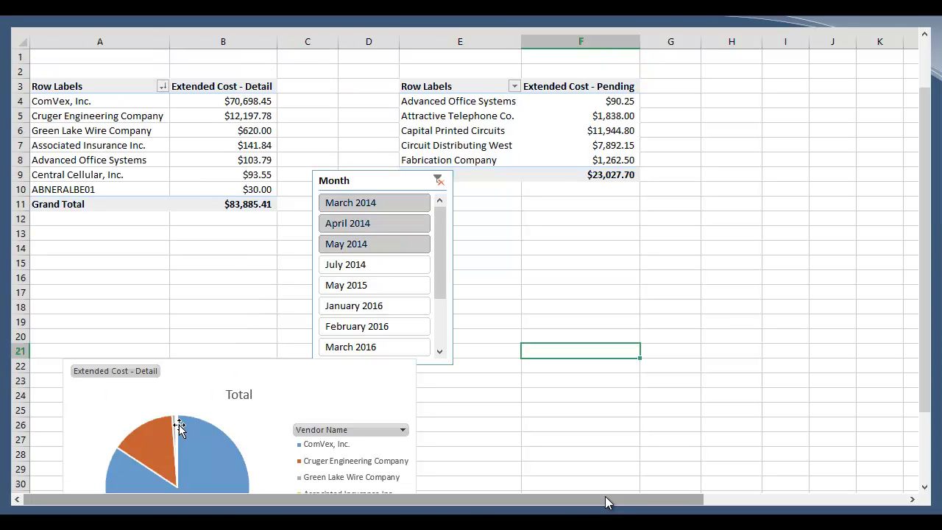
Filter the PivotTables and pie chart to individual months such as March 2014 with the Month slicer, and clear the slicer filter
{"action": "left_click_drag", "start_coordinate": [930, 404], "coordinate": [923, 462]}
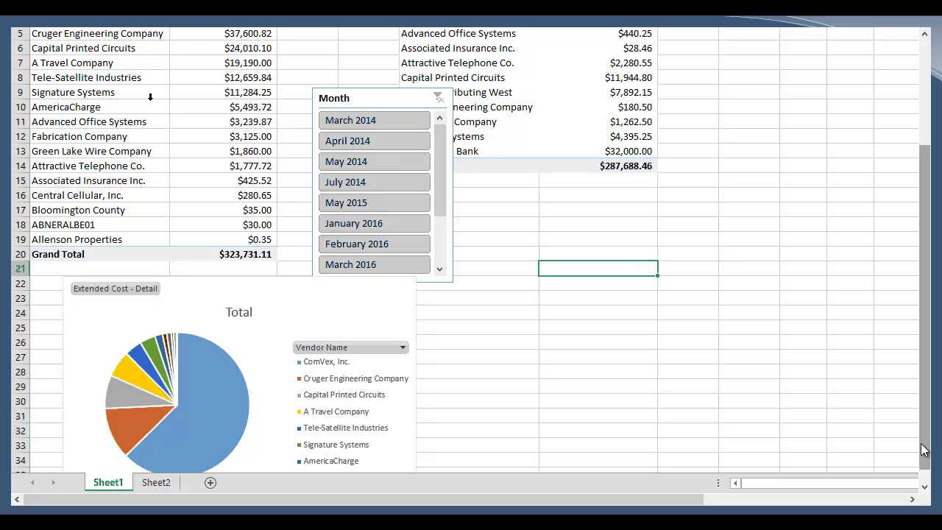
{"action": "left_click_drag", "start_coordinate": [927, 442], "coordinate": [927, 429]}
{"action": "left_click", "coordinate": [375, 215]}
{"action": "left_click", "coordinate": [336, 163]}
{"action": "left_click", "coordinate": [393, 142]}
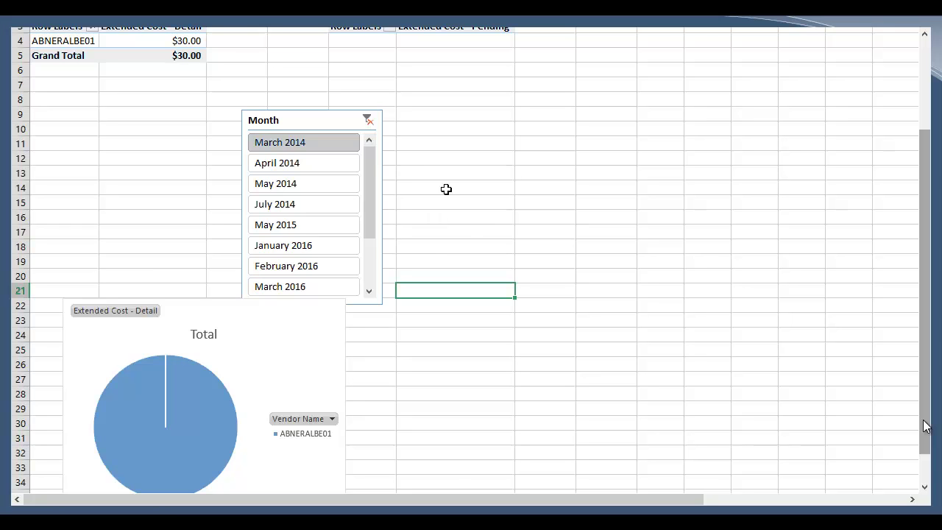
{"action": "left_click", "coordinate": [368, 120]}
Move the Month slicer to the right of the Extended Cost - Pending table and the pie chart beneath that table
{"action": "left_click_drag", "start_coordinate": [618, 190], "coordinate": [800, 141]}
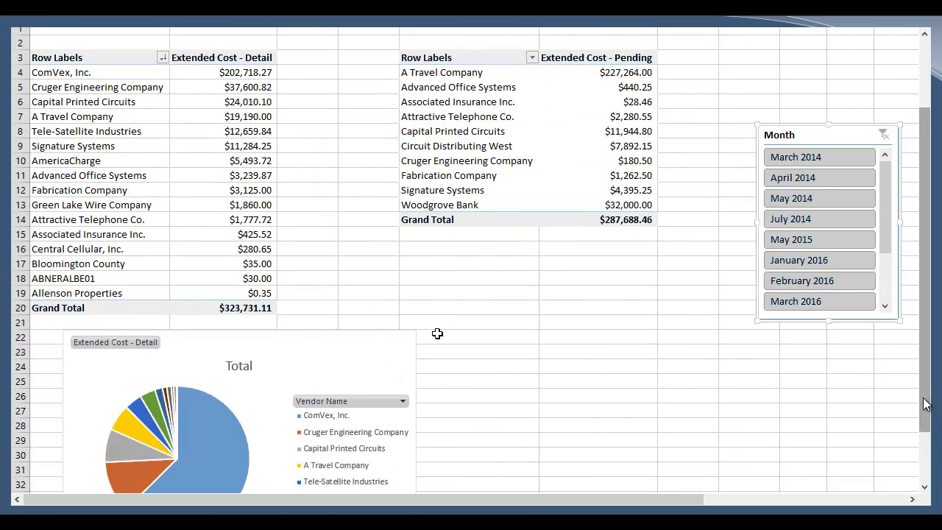
{"action": "left_click_drag", "start_coordinate": [437, 333], "coordinate": [728, 269]}
{"action": "left_click", "coordinate": [764, 407]}
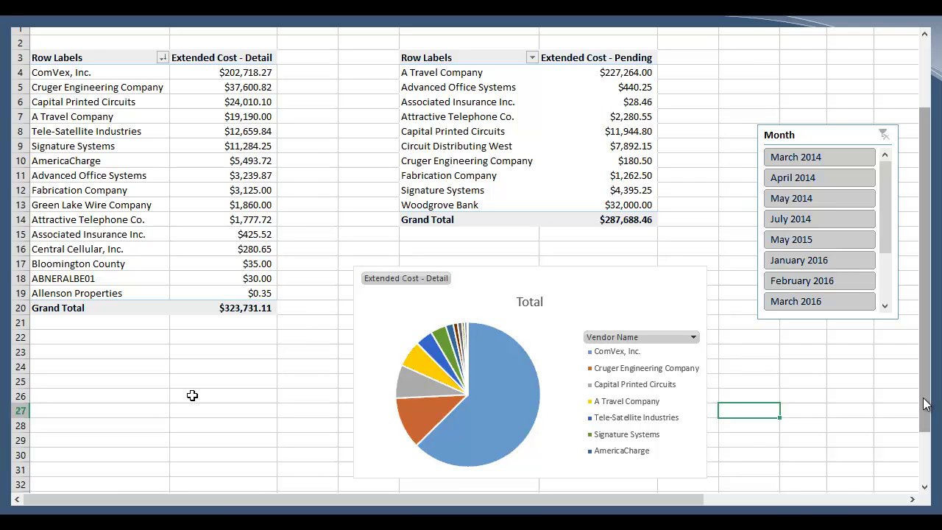
{"action": "left_click", "coordinate": [269, 401]}
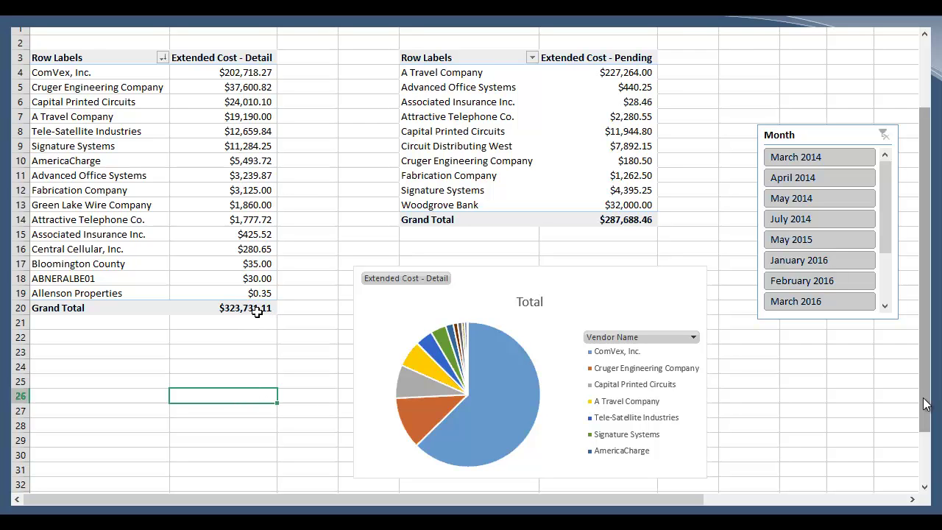
{"action": "mouse_move", "coordinate": [257, 310]}
{"action": "left_click", "coordinate": [259, 312]}
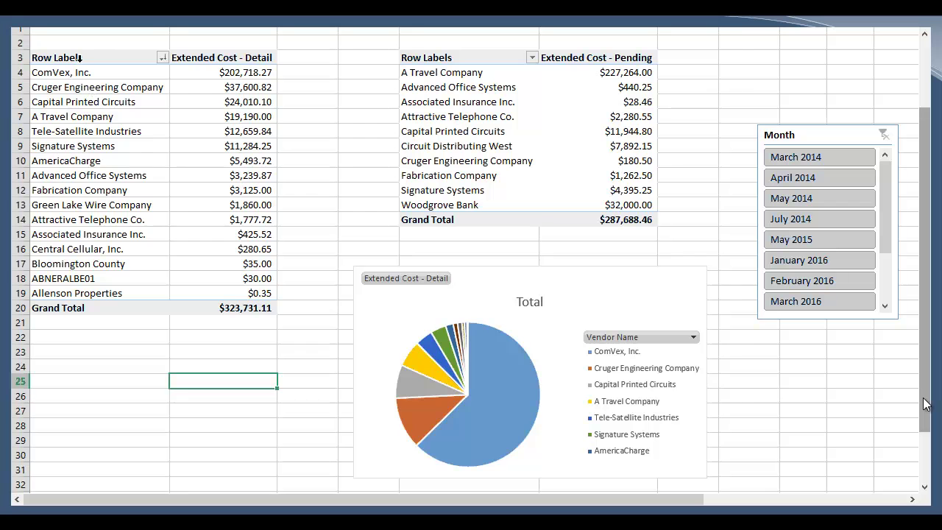
Convert the whole Extended Cost - Detail PivotTable, A3:B20, to cube formulas with the OLAP Convert to Formulas command
{"action": "left_click_drag", "start_coordinate": [79, 58], "coordinate": [242, 306]}
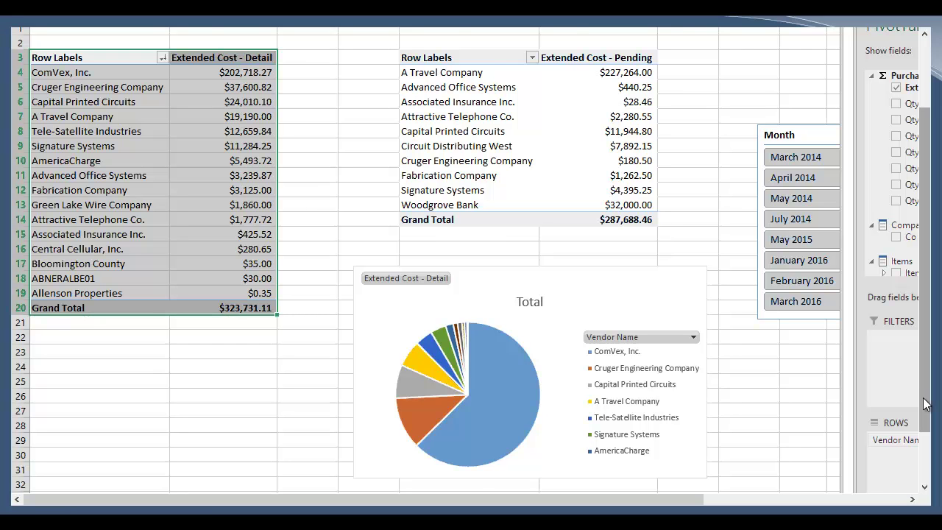
{"action": "left_click", "coordinate": [532, 30]}
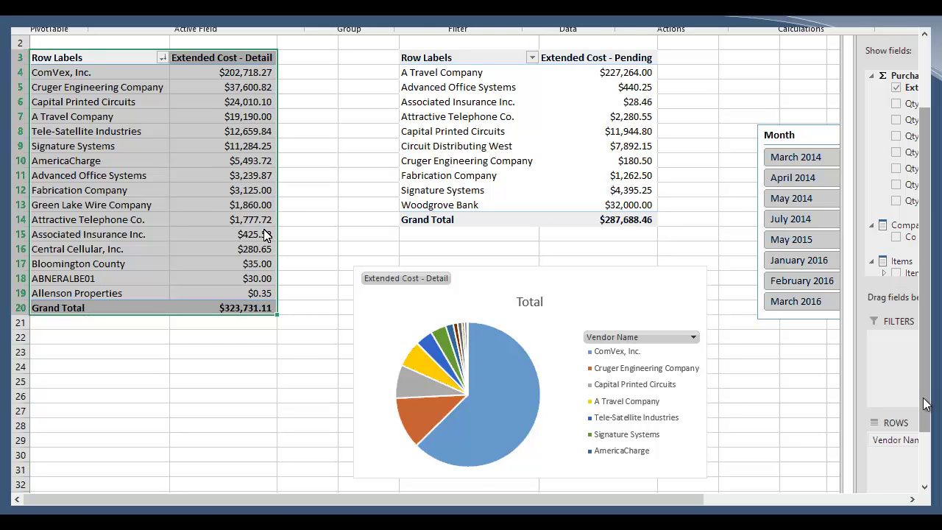
{"action": "left_click", "coordinate": [270, 310]}
{"action": "left_click", "coordinate": [289, 321]}
{"action": "left_click_drag", "start_coordinate": [262, 309], "coordinate": [66, 45]}
{"action": "left_click_drag", "start_coordinate": [201, 59], "coordinate": [201, 60]}
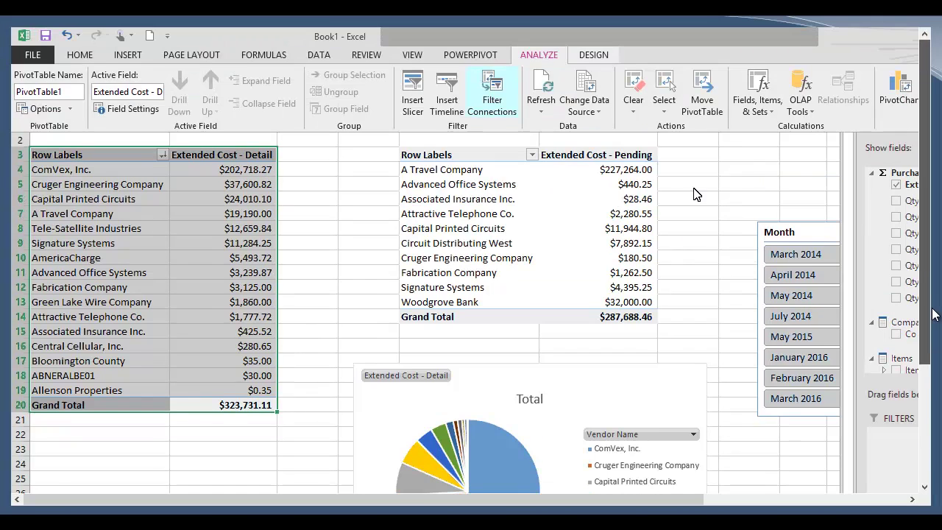
{"action": "left_click", "coordinate": [814, 118]}
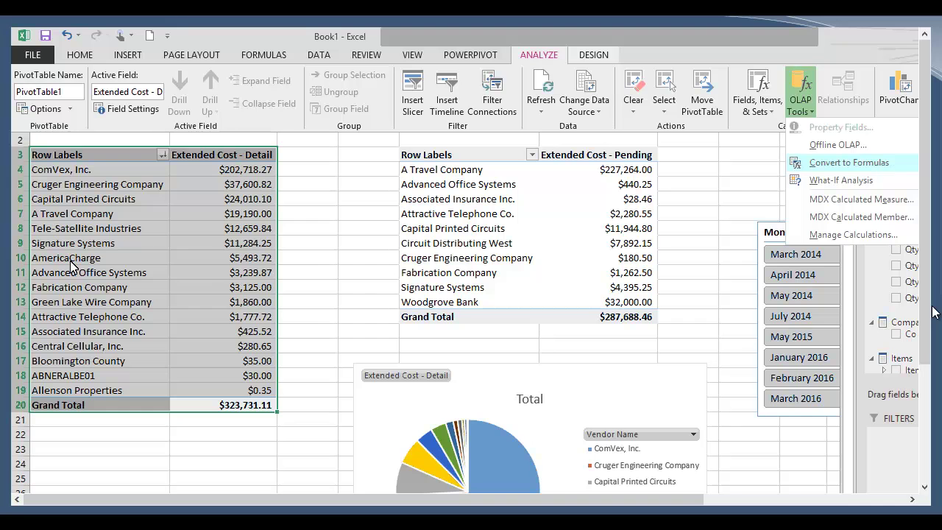
Examine the cube formula and its cell references for the Tele-Satellite Industries amount in B8, and look over the converted range A3:B20
{"action": "left_click", "coordinate": [251, 242]}
{"action": "left_click", "coordinate": [307, 242]}
{"action": "left_click", "coordinate": [246, 227]}
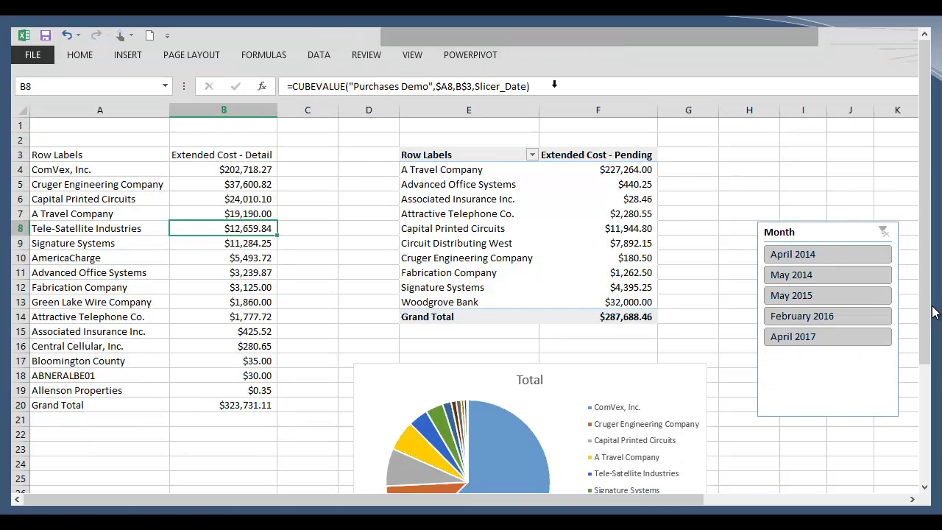
{"action": "key", "text": "F2"}
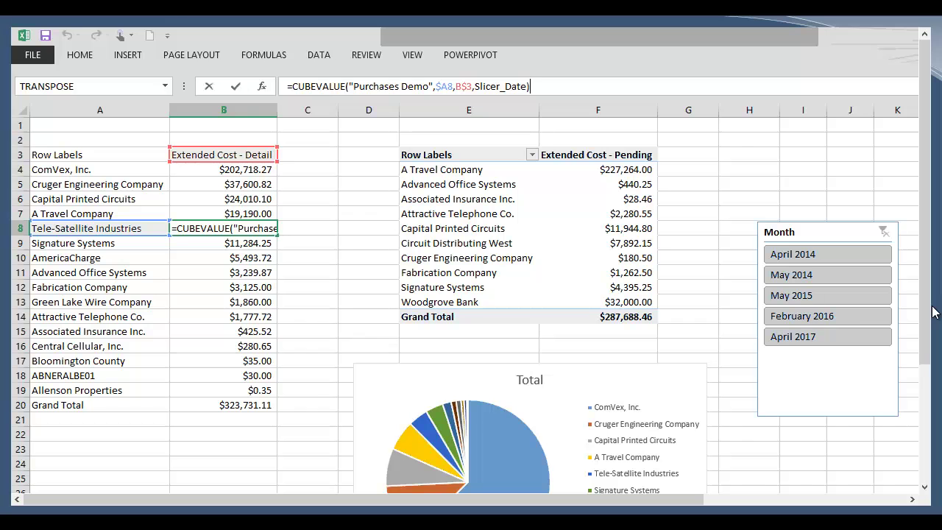
{"action": "key", "text": "Return"}
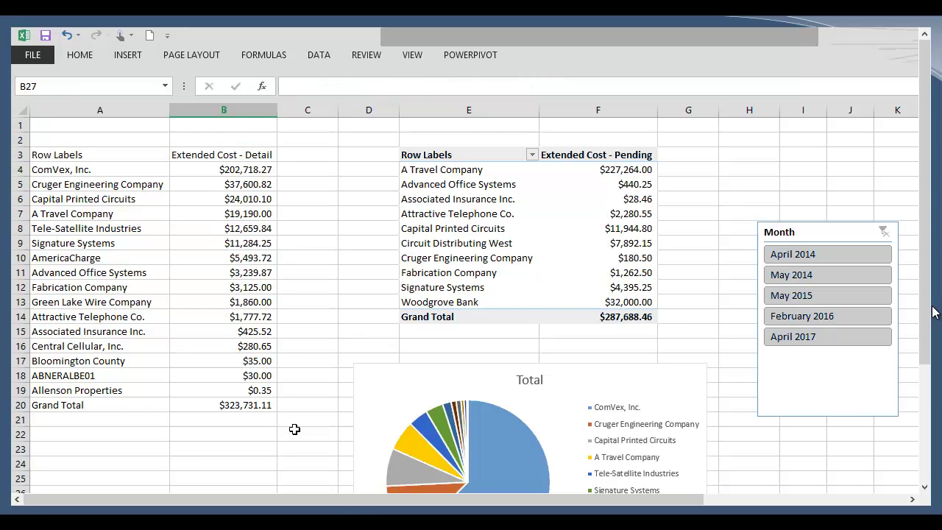
{"action": "left_click_drag", "start_coordinate": [223, 405], "coordinate": [43, 154]}
{"action": "left_click", "coordinate": [125, 521]}
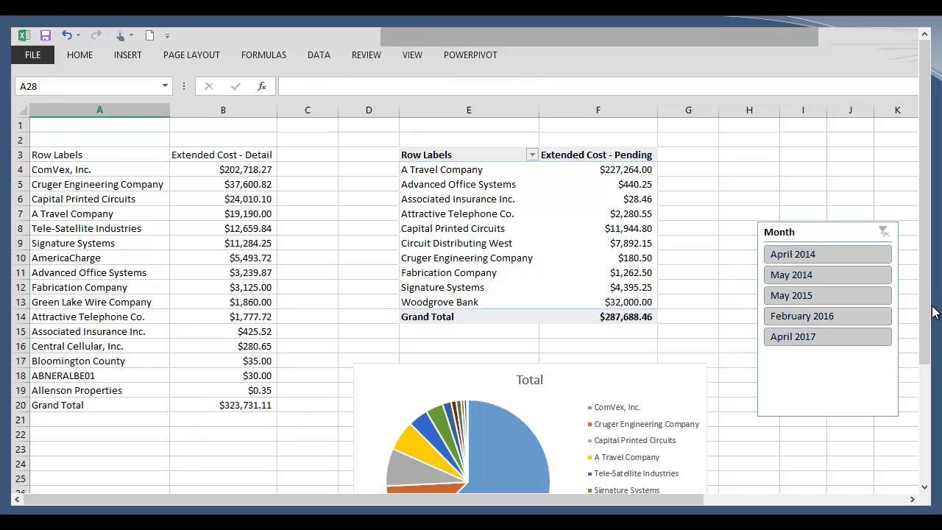